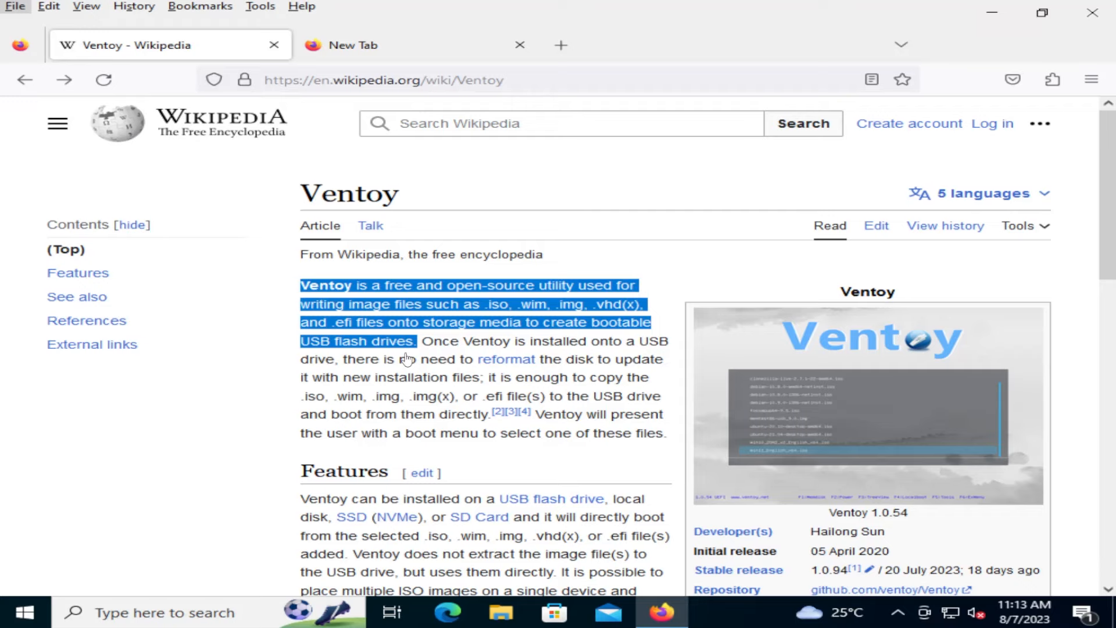
- View the Ventoy 1.0 boot-menu screenshot at full size in Wikipedia's media viewer
{"action": "left_click", "coordinate": [871, 405]}
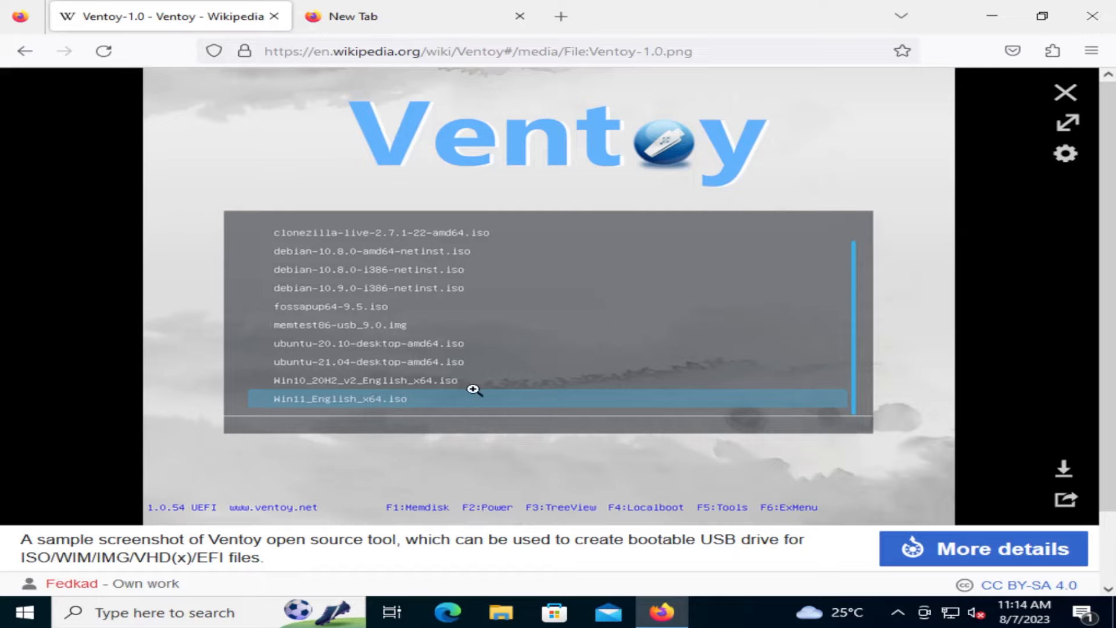
- Search Google for 'ventoy download' and go to the official Ventoy download page
{"action": "left_click", "coordinate": [294, 51]}
{"action": "type", "text": "google.com/"}
{"action": "key", "text": "Return"}
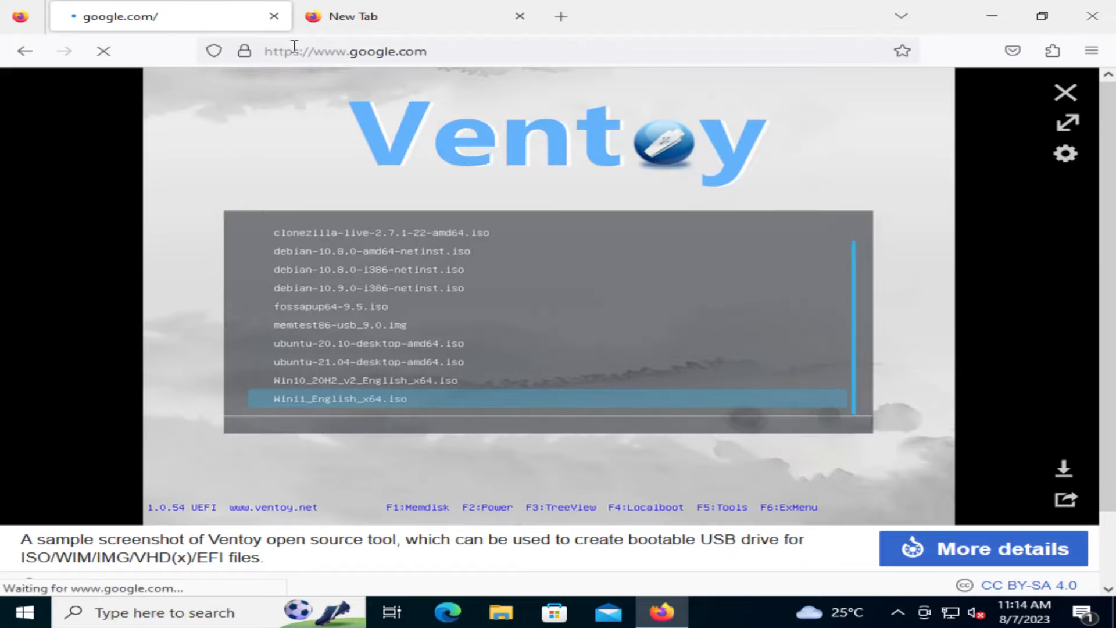
{"action": "left_click", "coordinate": [357, 234]}
{"action": "type", "text": "ve"}
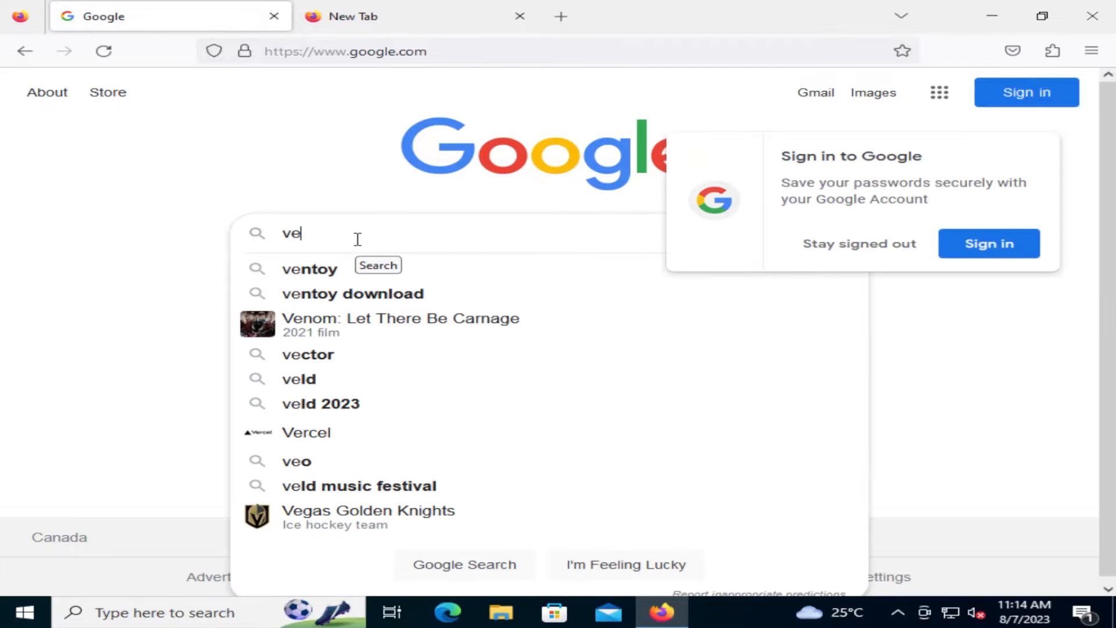
{"action": "type", "text": "ntoy download"}
{"action": "key", "text": "Return"}
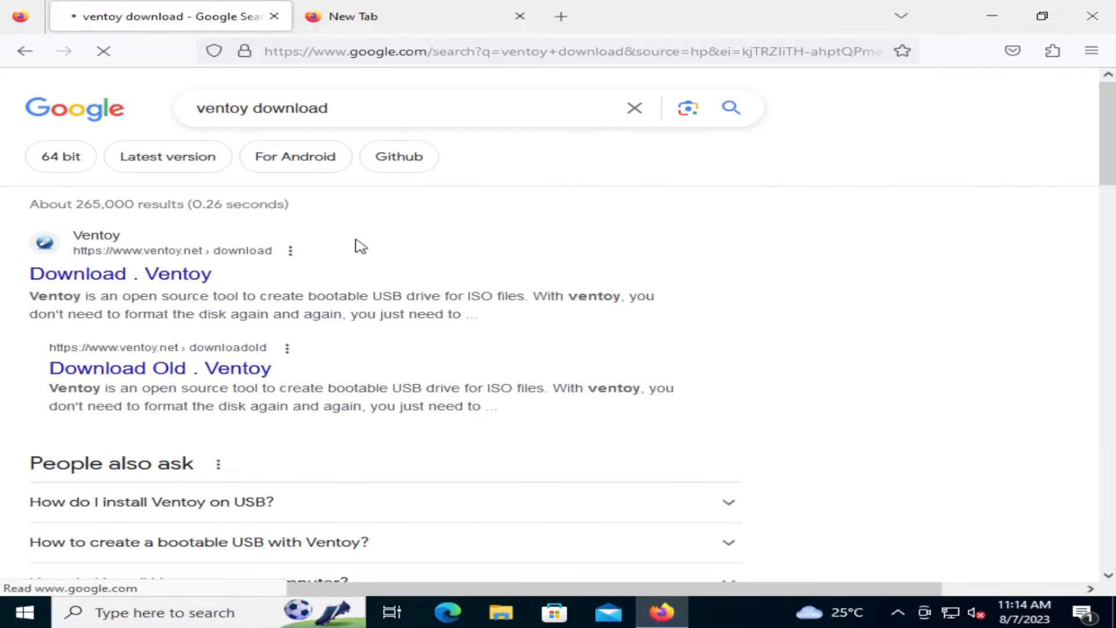
{"action": "left_click", "coordinate": [137, 274]}
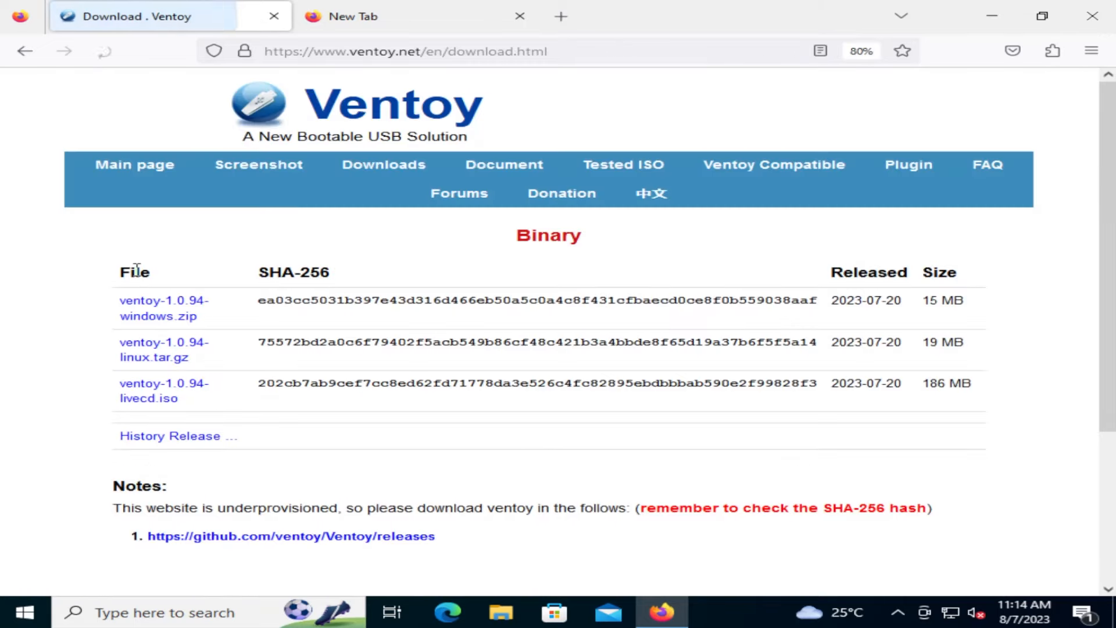
- Download ventoy-1.0.94-windows.zip from the GitHub releases page and show it in Downloads
{"action": "left_click", "coordinate": [182, 307]}
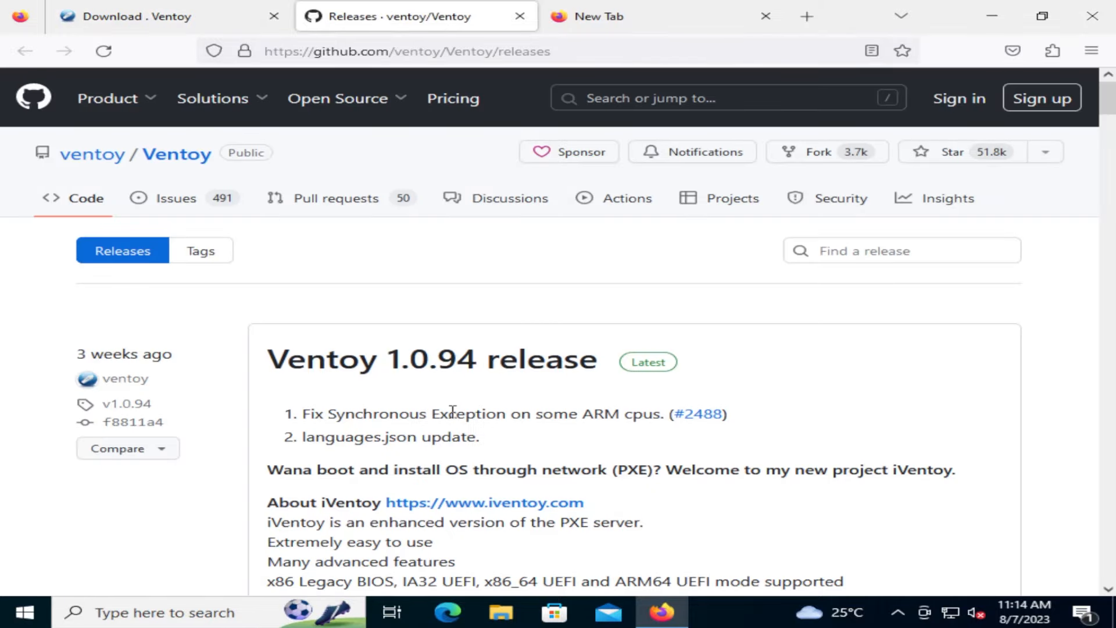
{"action": "scroll", "coordinate": [467, 403], "scroll_direction": "down", "scroll_amount": 3}
{"action": "scroll", "coordinate": [467, 403], "scroll_direction": "down", "scroll_amount": 3}
{"action": "scroll", "coordinate": [466, 403], "scroll_direction": "down", "scroll_amount": 3}
{"action": "scroll", "coordinate": [467, 404], "scroll_direction": "down", "scroll_amount": 1}
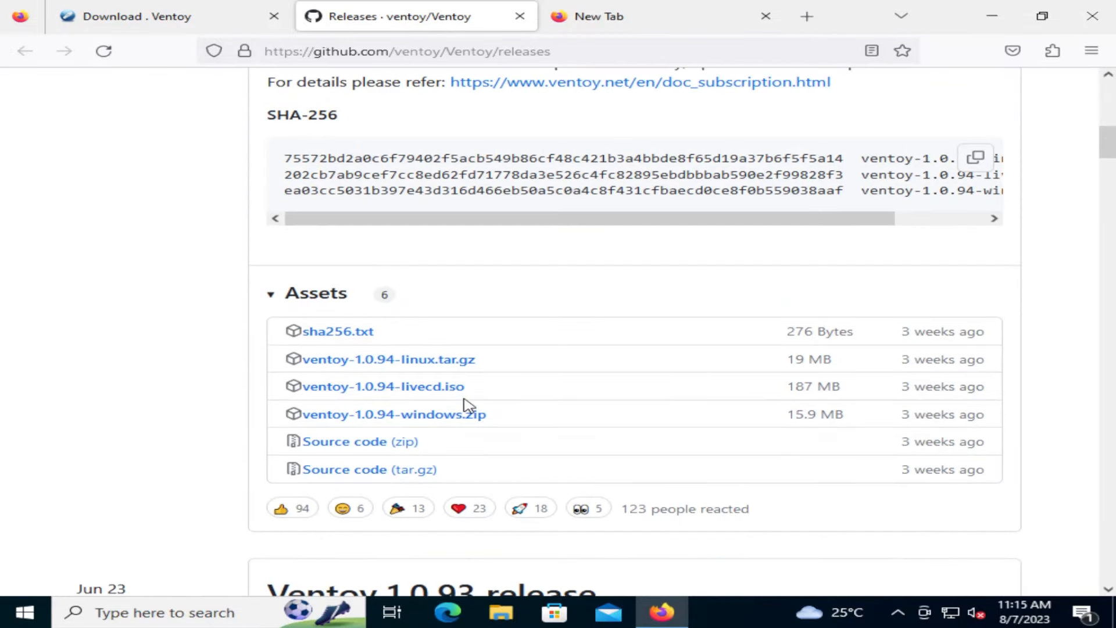
{"action": "left_click", "coordinate": [420, 415]}
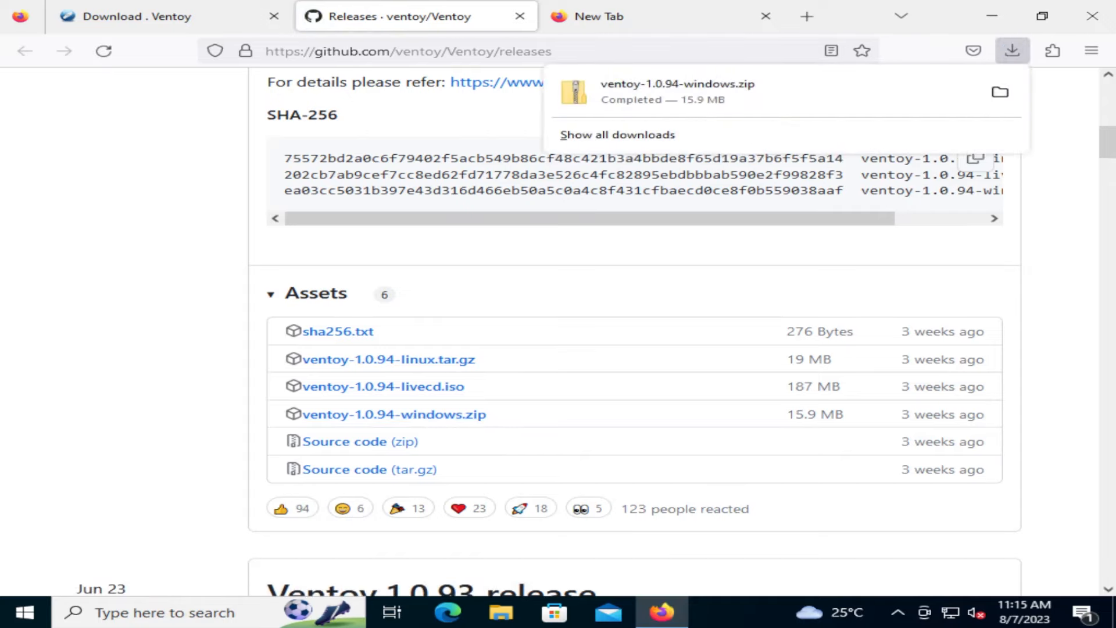
{"action": "left_click", "coordinate": [1001, 92]}
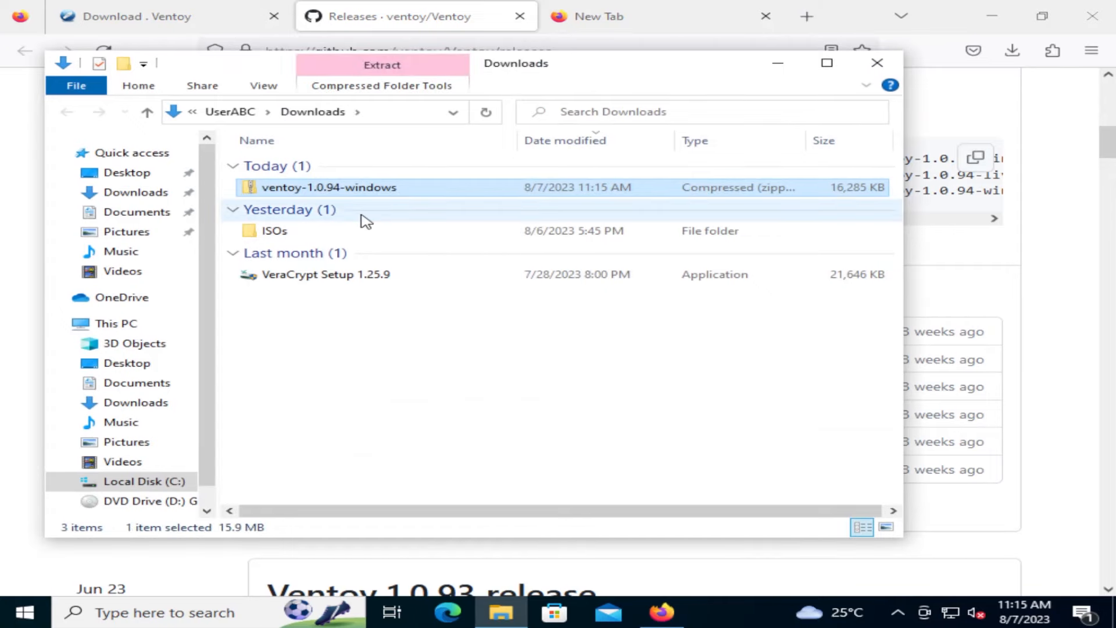
{"action": "left_click_drag", "start_coordinate": [690, 63], "coordinate": [690, 240]}
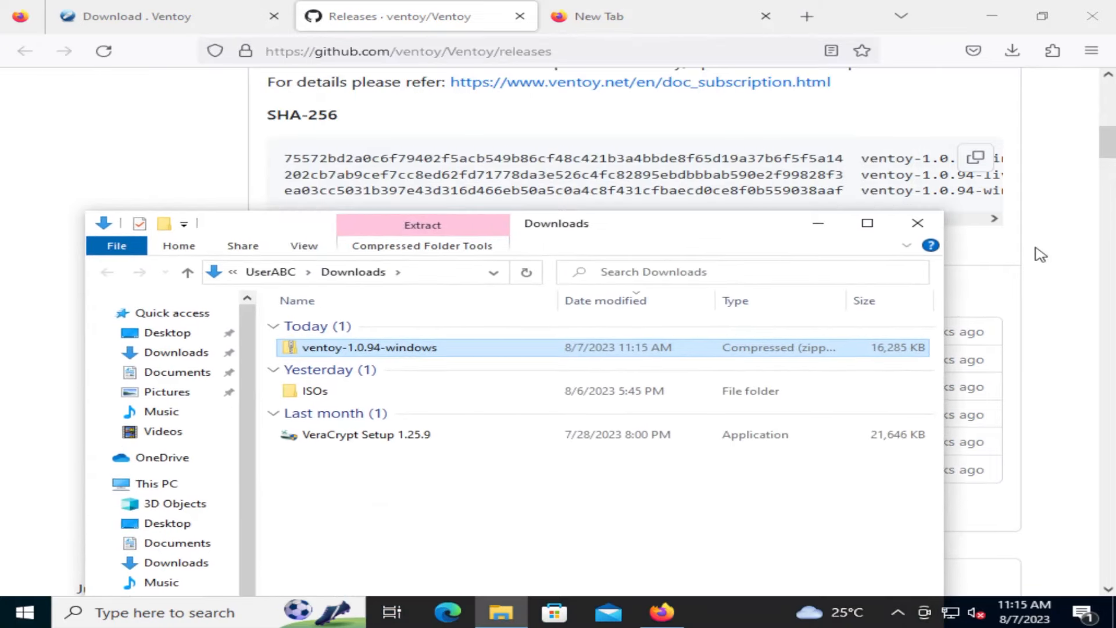
- Bring the browser with the GitHub release page back in front of the Downloads window
{"action": "left_click", "coordinate": [483, 247]}
{"action": "scroll", "coordinate": [489, 246], "scroll_direction": "up", "scroll_amount": 5}
{"action": "scroll", "coordinate": [489, 246], "scroll_direction": "up", "scroll_amount": 3}
{"action": "scroll", "coordinate": [514, 279], "scroll_direction": "down", "scroll_amount": 3}
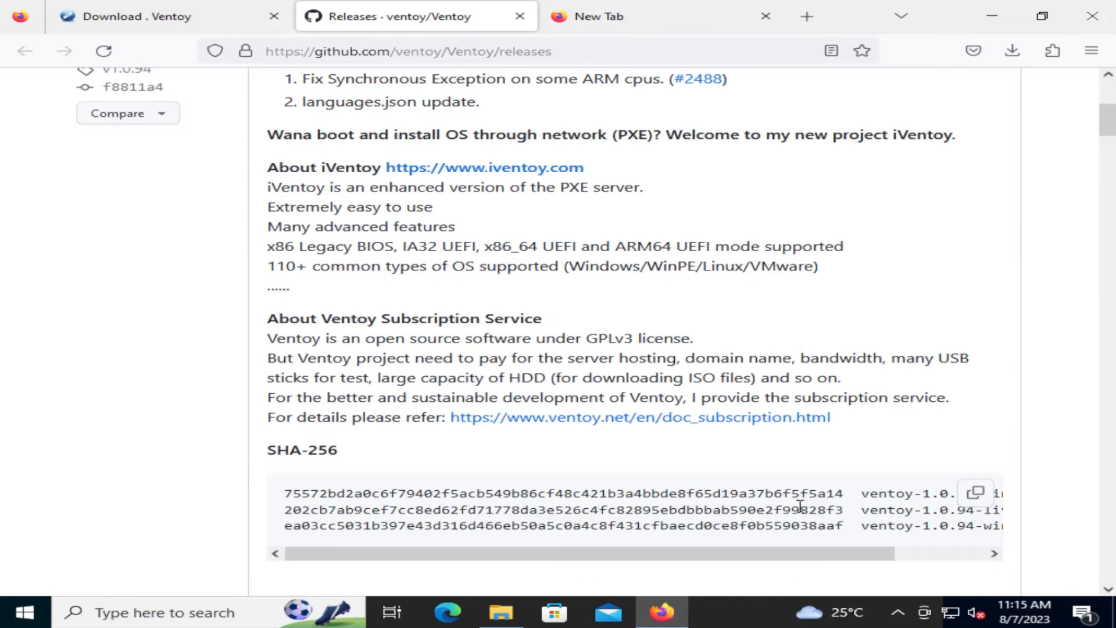
- Launch Command Prompt, change into Downloads and list its files
{"action": "left_click", "coordinate": [24, 612]}
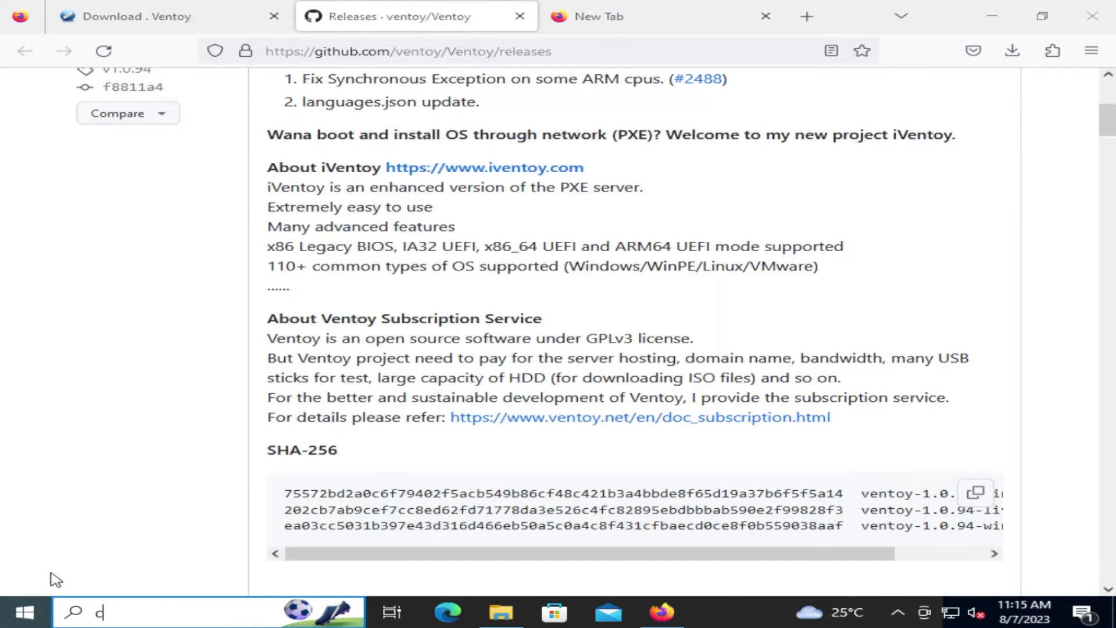
{"action": "left_click", "coordinate": [210, 613]}
{"action": "type", "text": "dcommand prompt"}
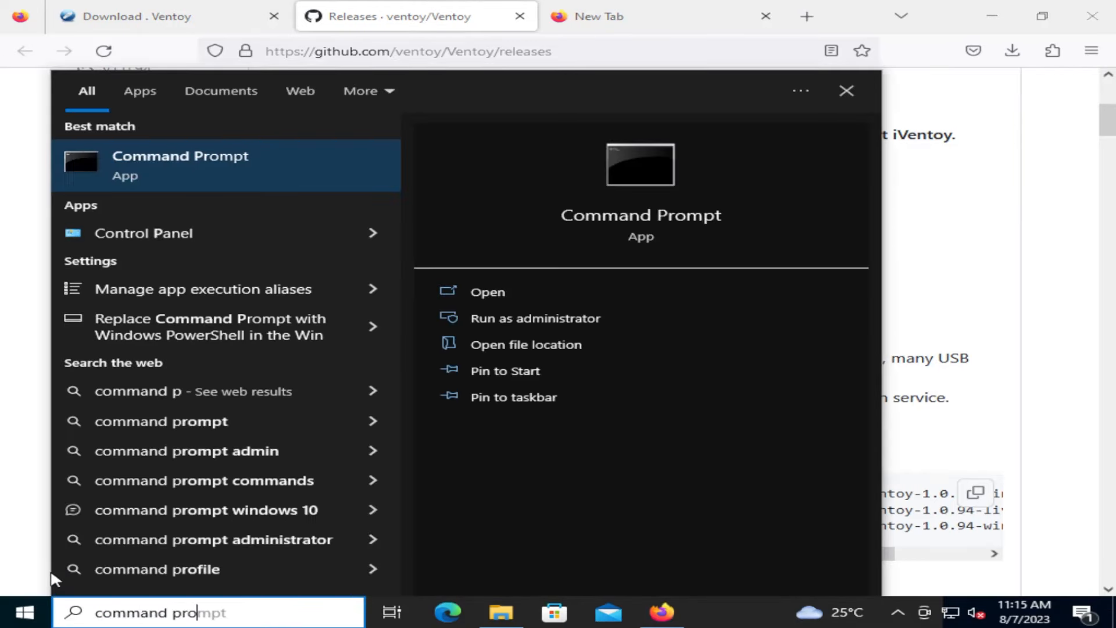
{"action": "key", "text": "Return"}
{"action": "type", "text": "cd down"}
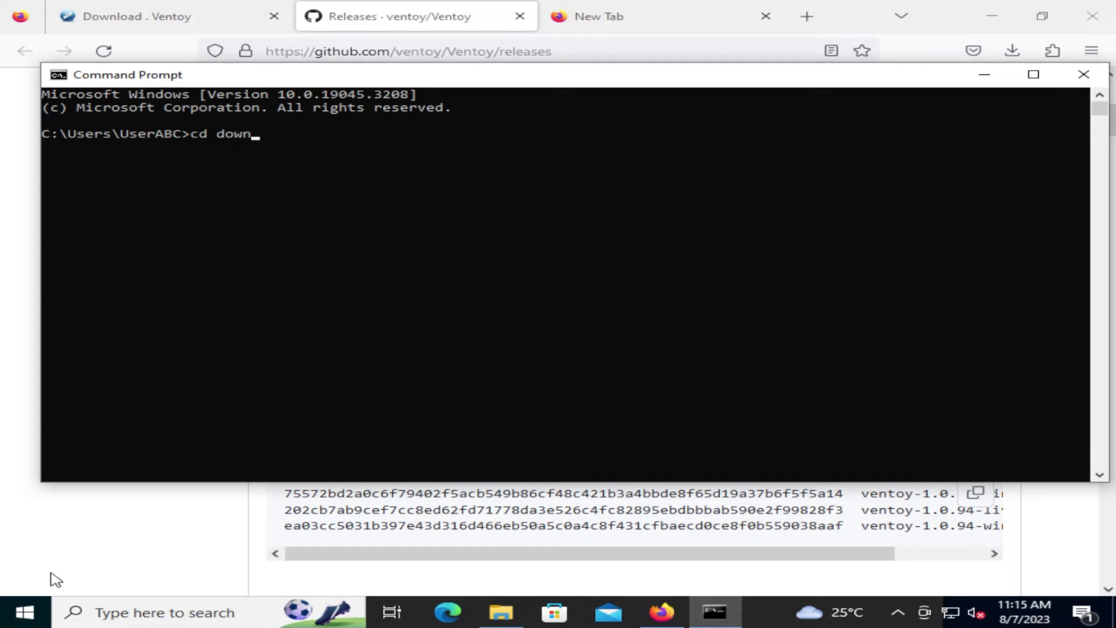
{"action": "key", "text": "Tab"}
{"action": "key", "text": "Return"}
{"action": "type", "text": "dir"}
{"action": "key", "text": "Return"}
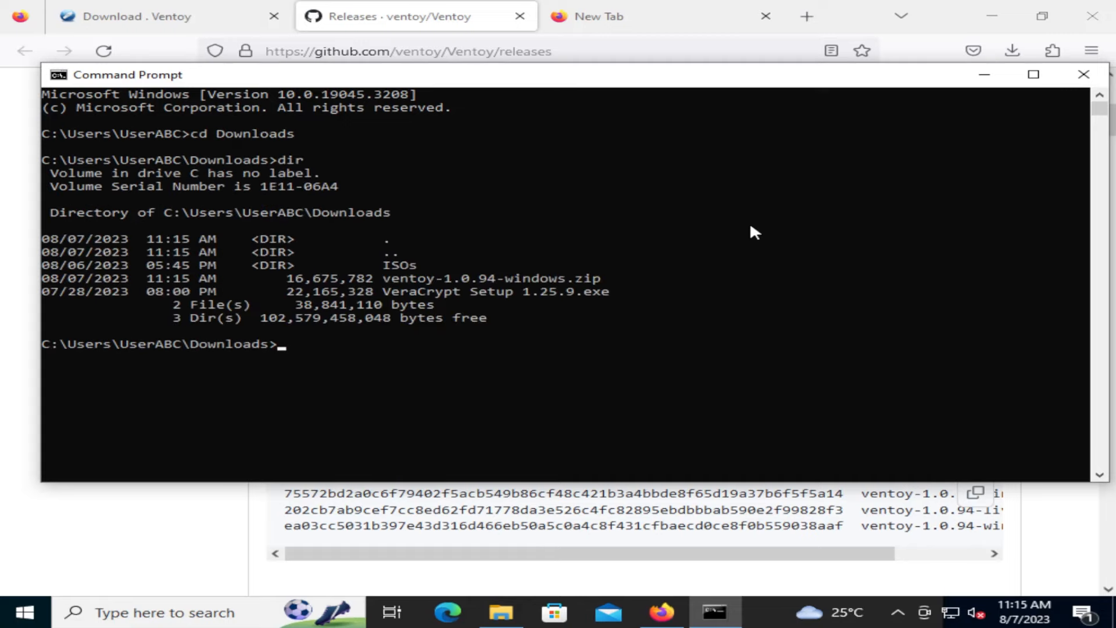
{"action": "type", "text": "certutil "}
{"action": "type", "text": "-hashfile \"ven"}
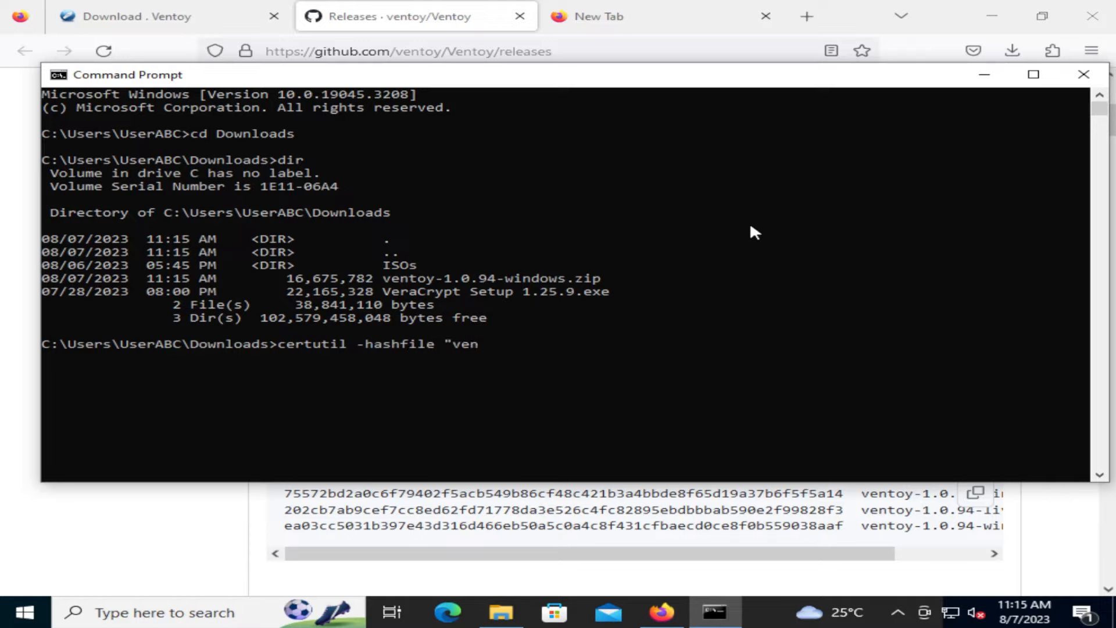
{"action": "type", "text": "t"}
- Compute the zip's SHA256 with certutil and compare it with the hash published on GitHub
{"action": "key", "text": "Tab"}
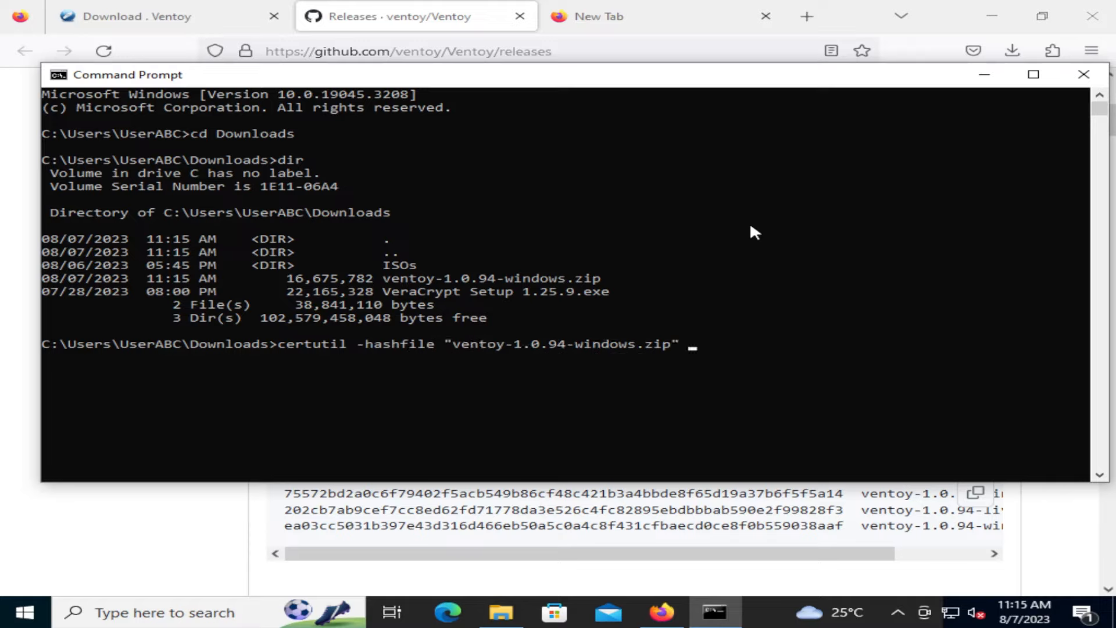
{"action": "type", "text": "SHA256"}
{"action": "key", "text": "Return"}
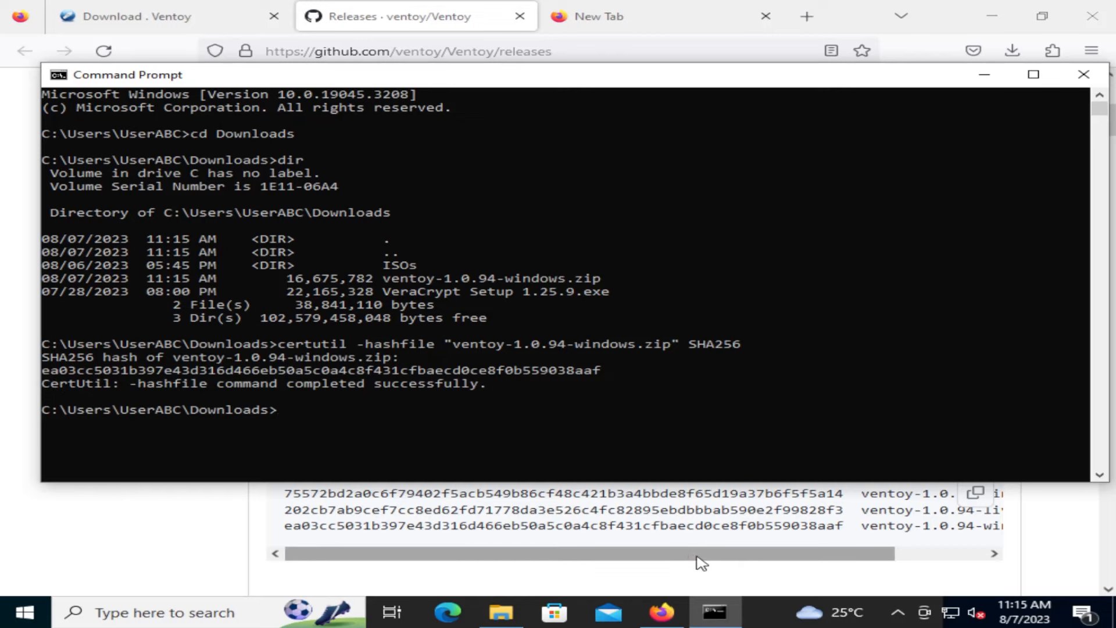
{"action": "mouse_move", "coordinate": [701, 563]}
{"action": "left_mouse_down"}
{"action": "mouse_move", "coordinate": [280, 557]}
{"action": "mouse_move", "coordinate": [585, 528]}
{"action": "mouse_move", "coordinate": [844, 528]}
{"action": "left_mouse_up"}
{"action": "left_click", "coordinate": [714, 612]}
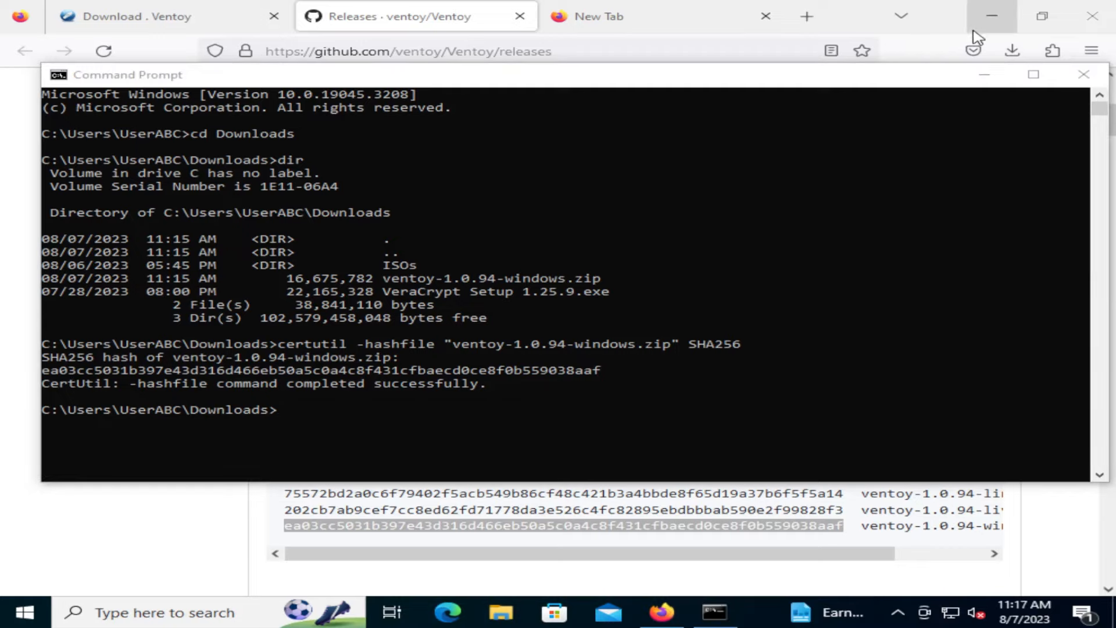
- Extract all files from ventoy-1.0.94-windows.zip in the Downloads folder
{"action": "left_click", "coordinate": [1013, 51]}
{"action": "left_click", "coordinate": [1004, 94]}
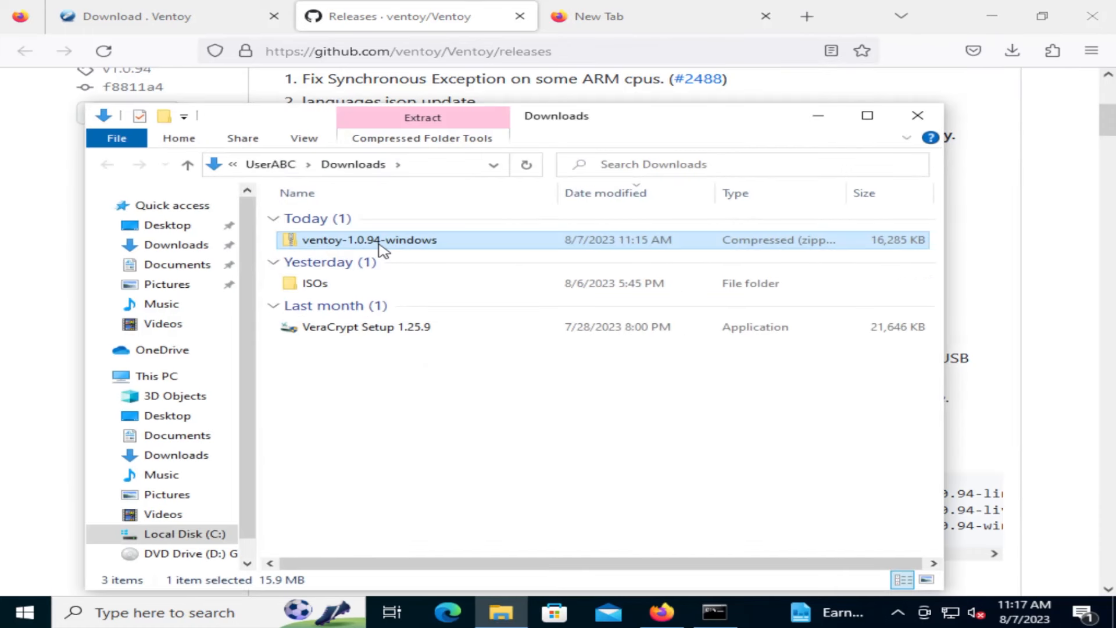
{"action": "right_click", "coordinate": [380, 244]}
{"action": "left_click", "coordinate": [450, 298]}
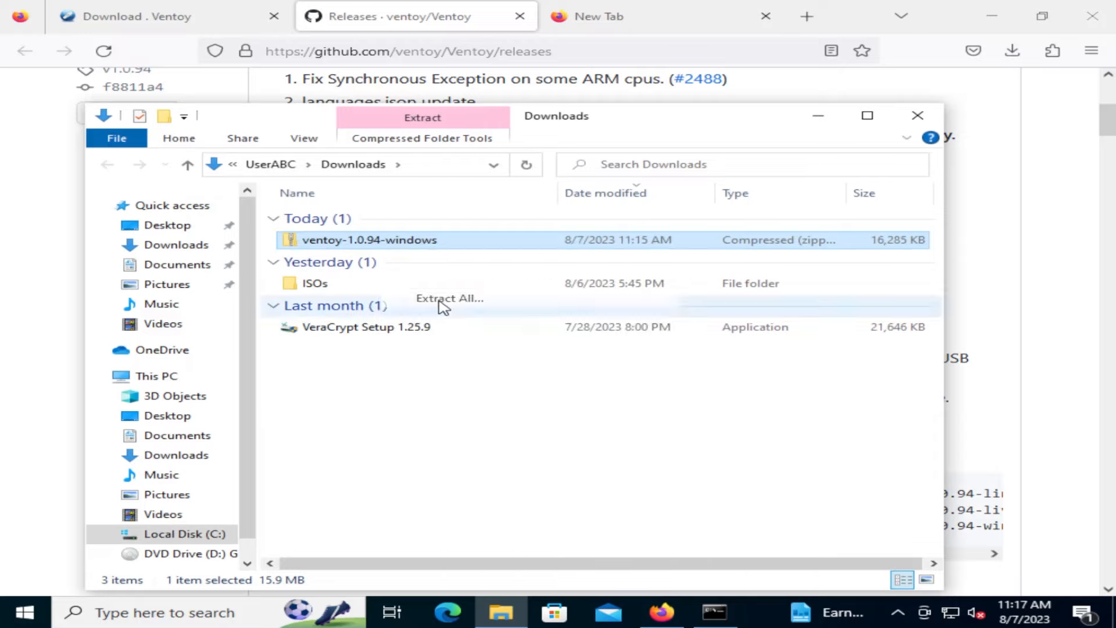
{"action": "left_click", "coordinate": [752, 462]}
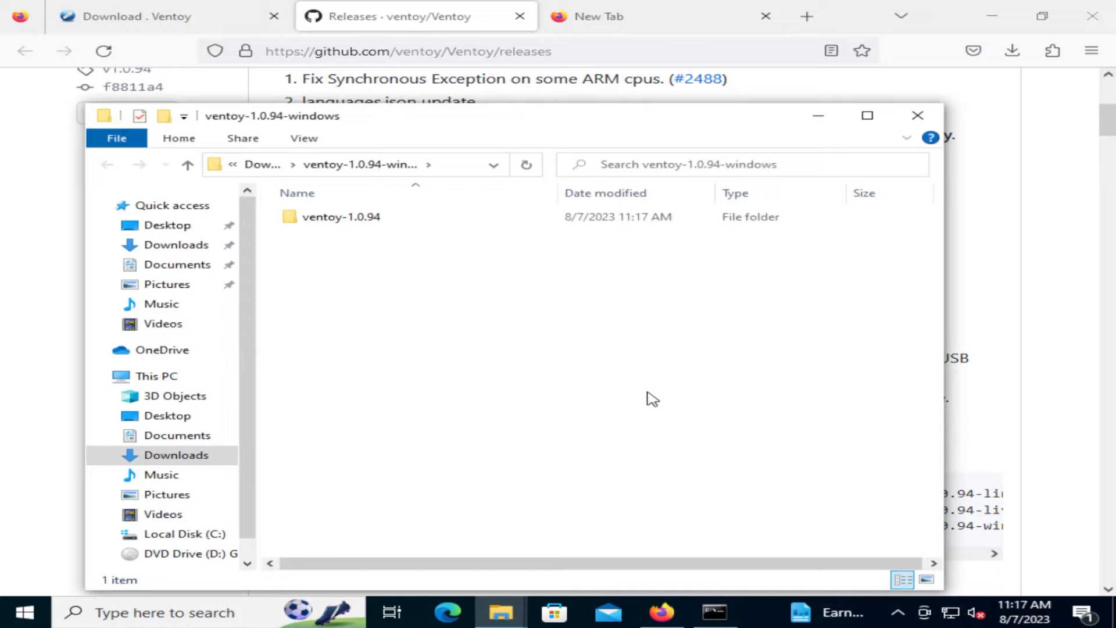
- Go into the extracted ventoy-1.0.94 folder containing Ventoy2Disk
{"action": "double_click", "coordinate": [341, 216]}
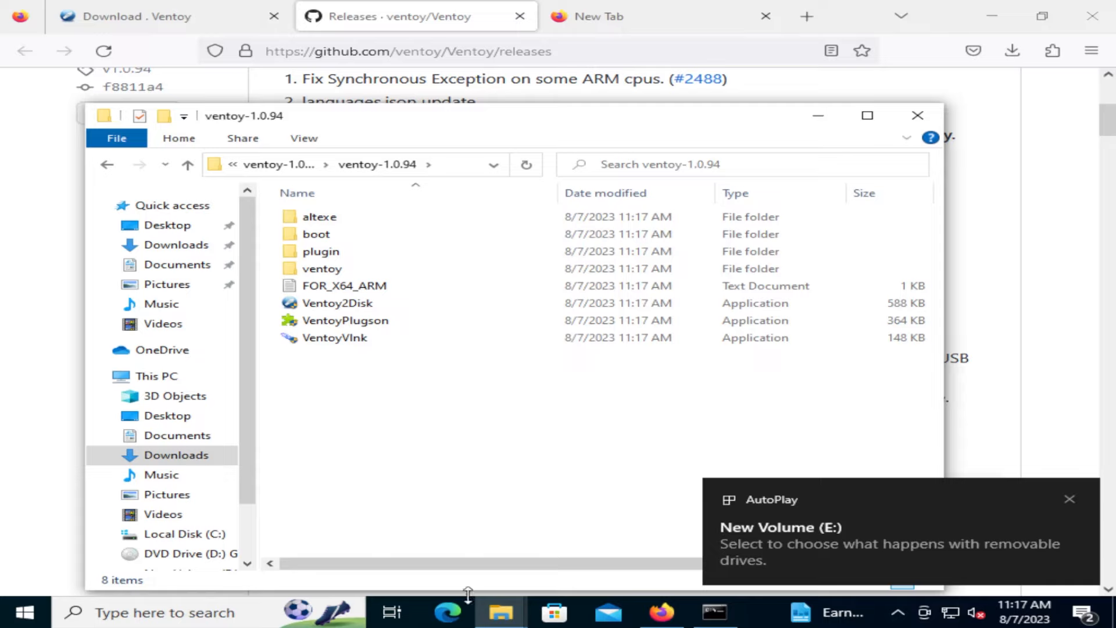
{"action": "left_click", "coordinate": [502, 612]}
{"action": "left_click", "coordinate": [407, 403]}
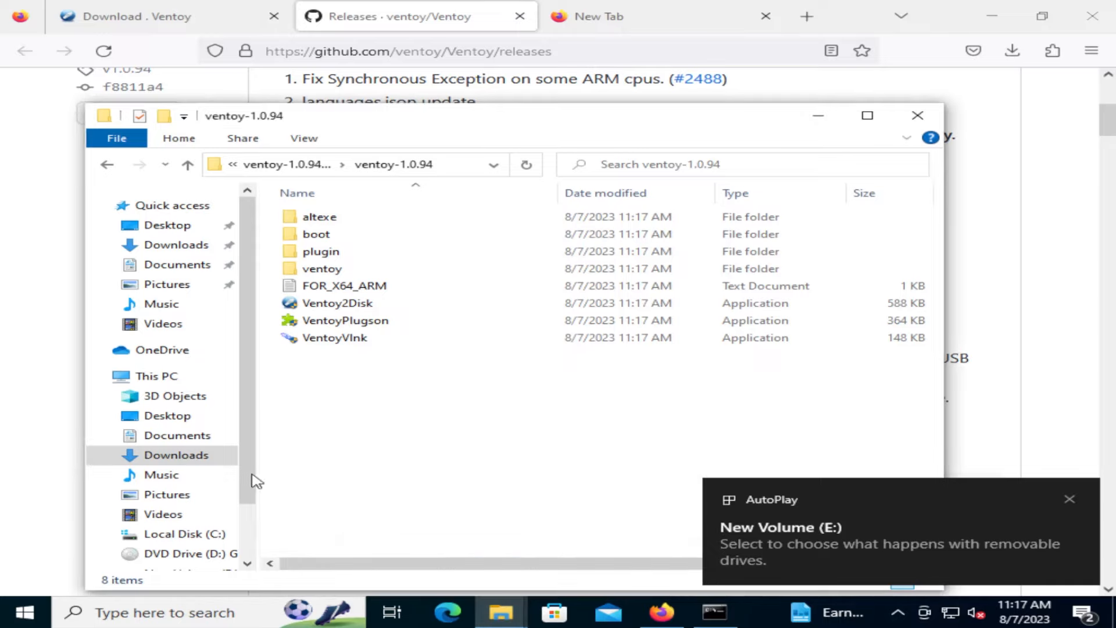
{"action": "scroll", "coordinate": [201, 479], "scroll_direction": "down", "scroll_amount": 2}
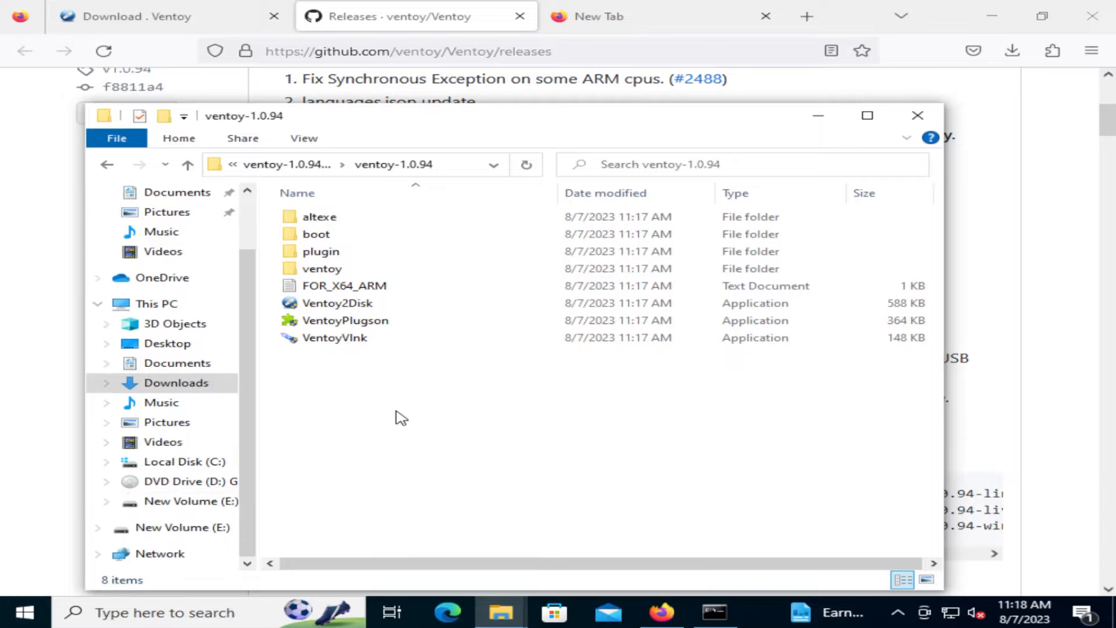
- Run Ventoy2Disk with admin rights and install Ventoy onto the E: drive, confirming both format warnings
{"action": "double_click", "coordinate": [350, 310]}
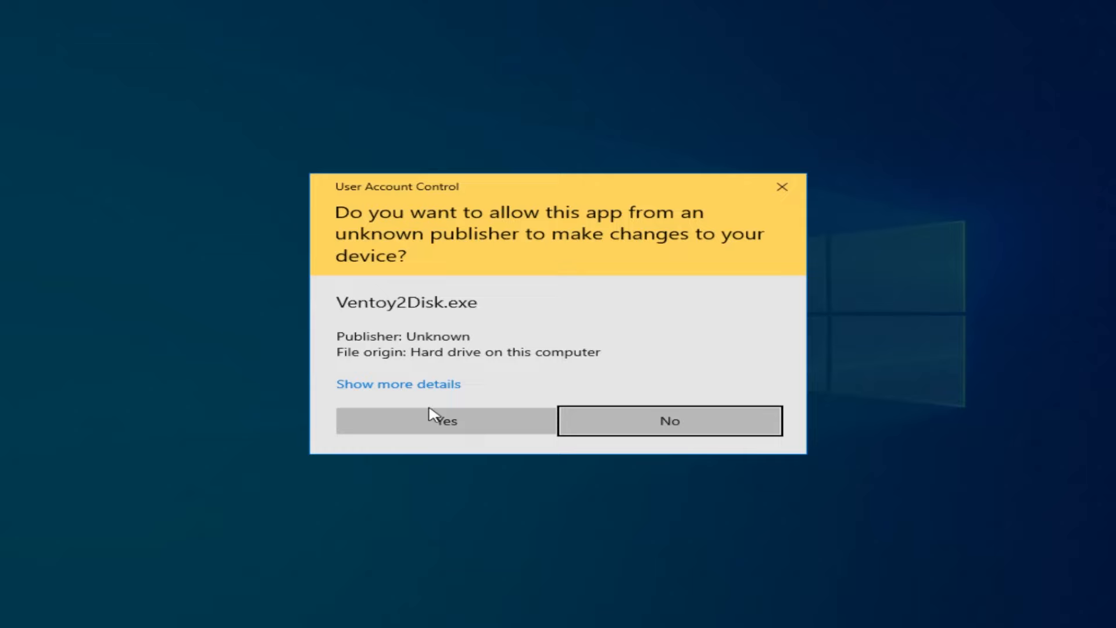
{"action": "left_click", "coordinate": [429, 415]}
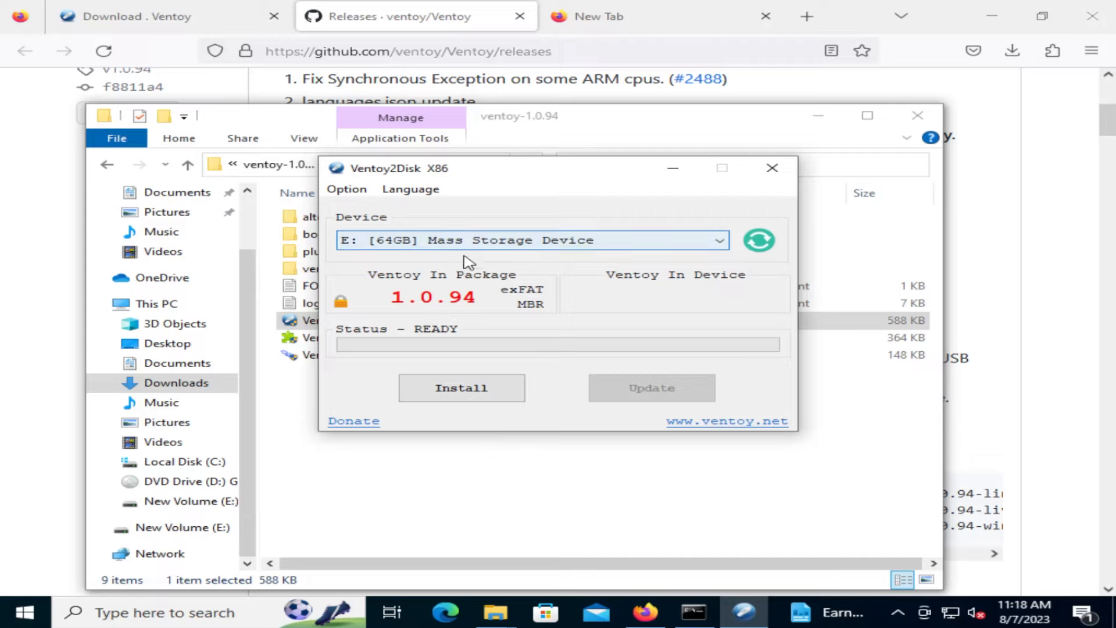
{"action": "left_click", "coordinate": [451, 396]}
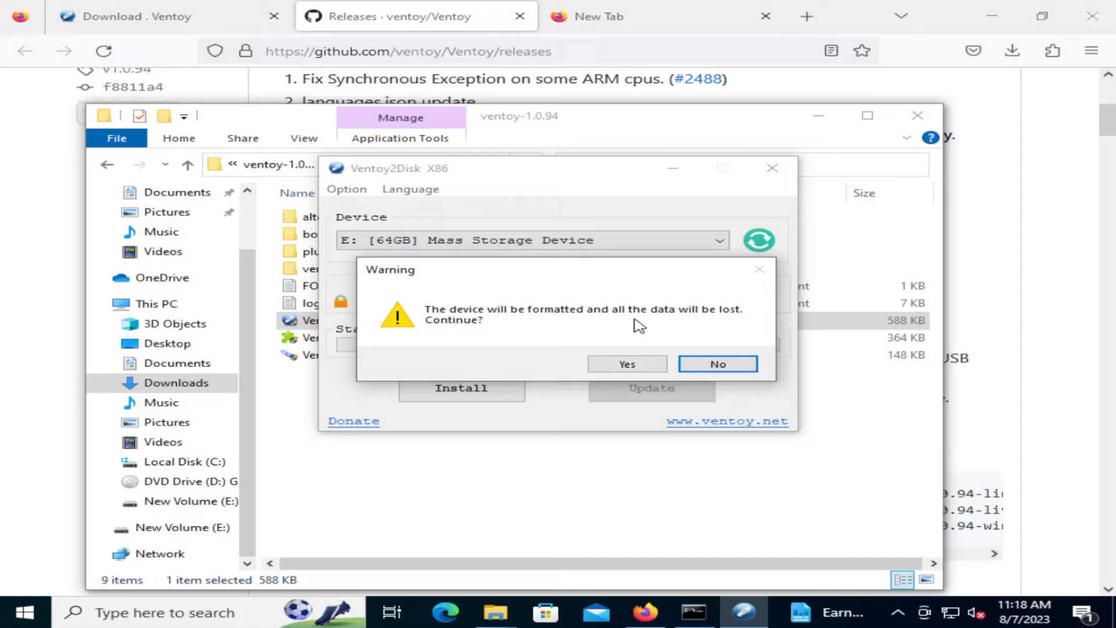
{"action": "left_click", "coordinate": [622, 370]}
{"action": "left_click", "coordinate": [623, 365]}
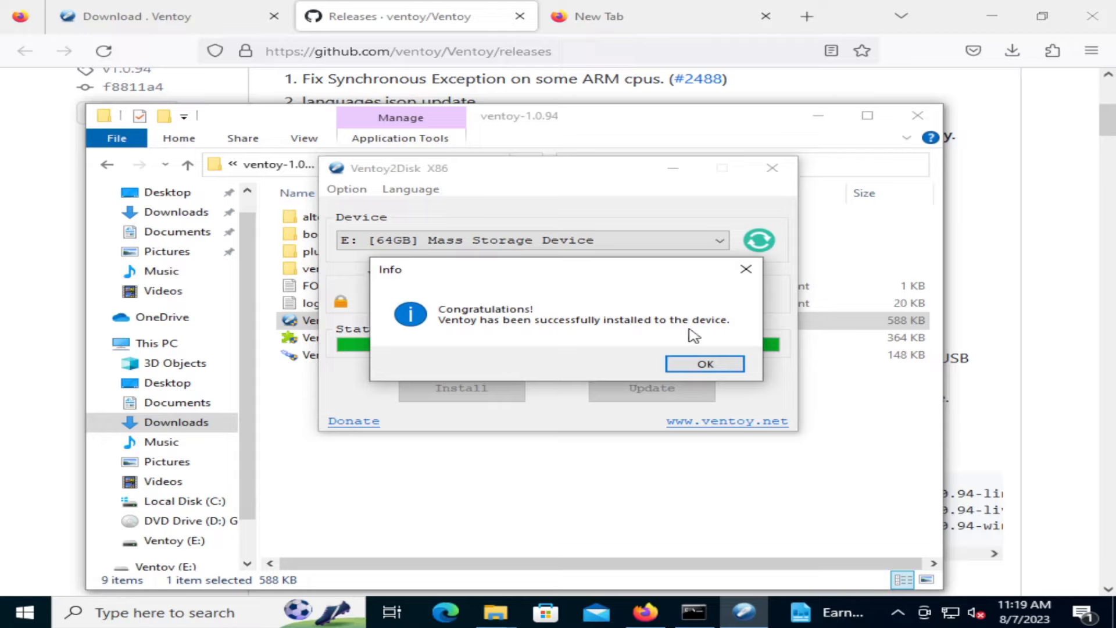
- Dismiss the success message, close Ventoy2Disk and show the empty Ventoy (E:) drive
{"action": "left_click", "coordinate": [703, 364]}
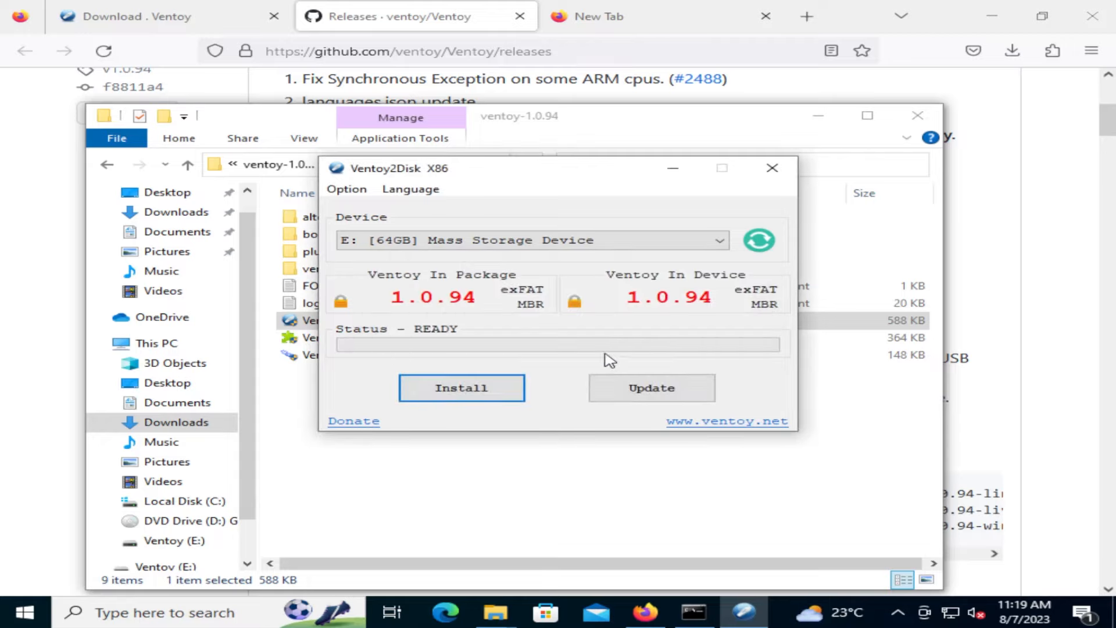
{"action": "left_click", "coordinate": [773, 168]}
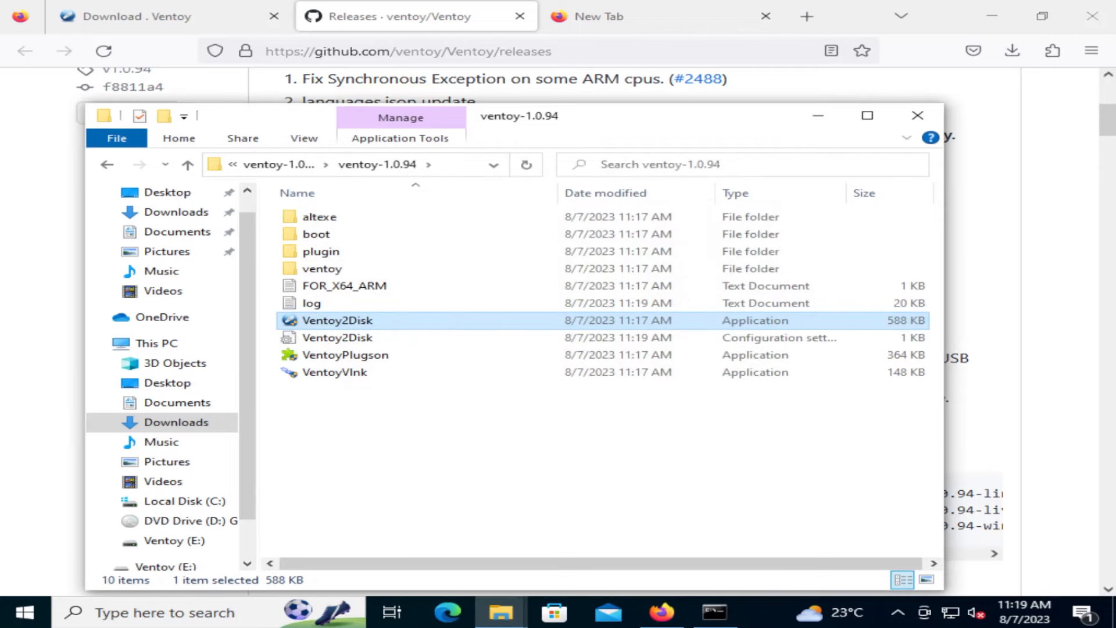
{"action": "left_click", "coordinate": [174, 540]}
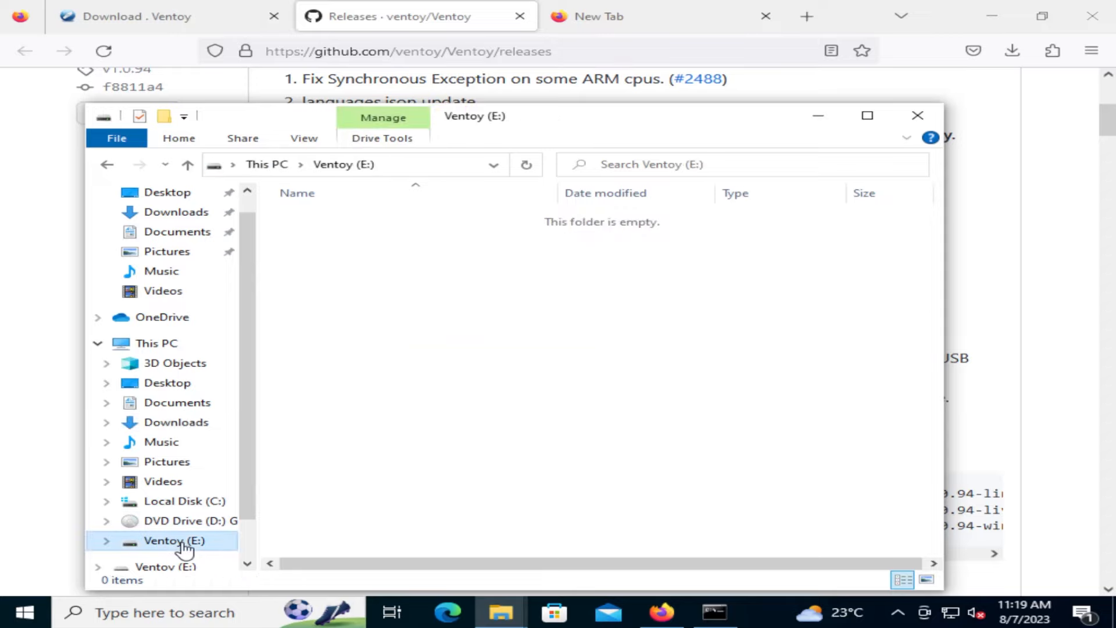
{"action": "scroll", "coordinate": [197, 521], "scroll_direction": "down", "scroll_amount": 1}
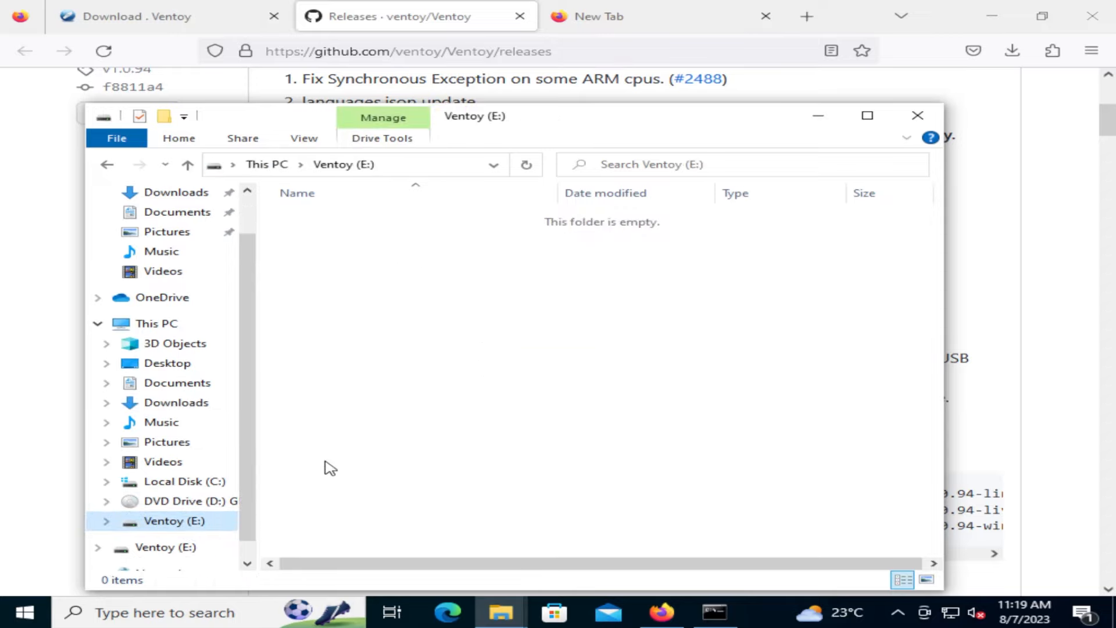
{"action": "key", "text": "super"}
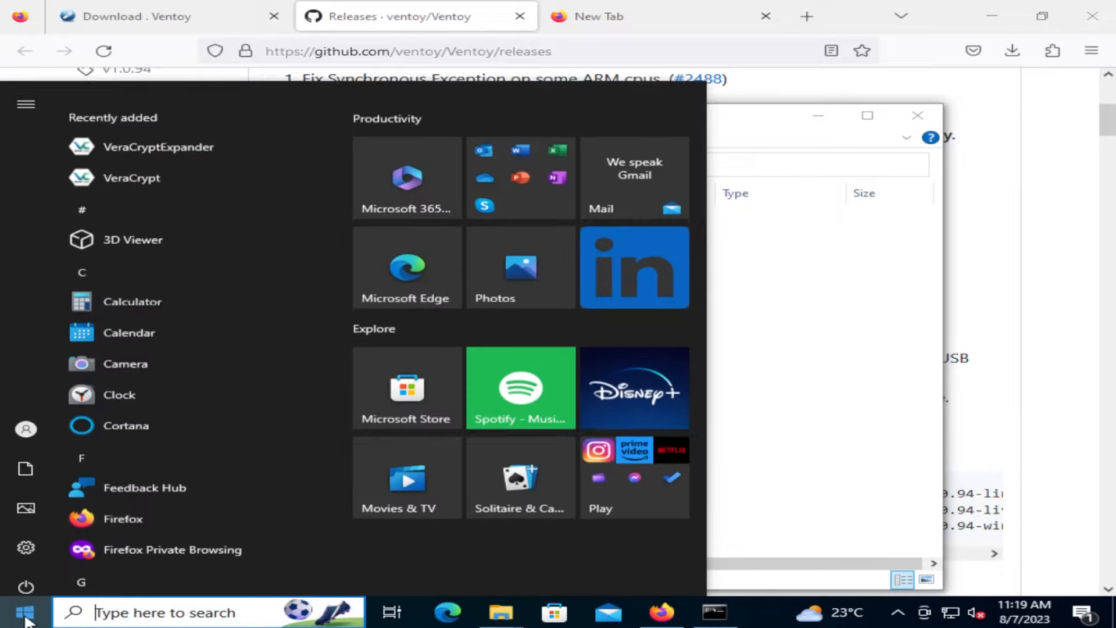
{"action": "type", "text": "disk managemen"}
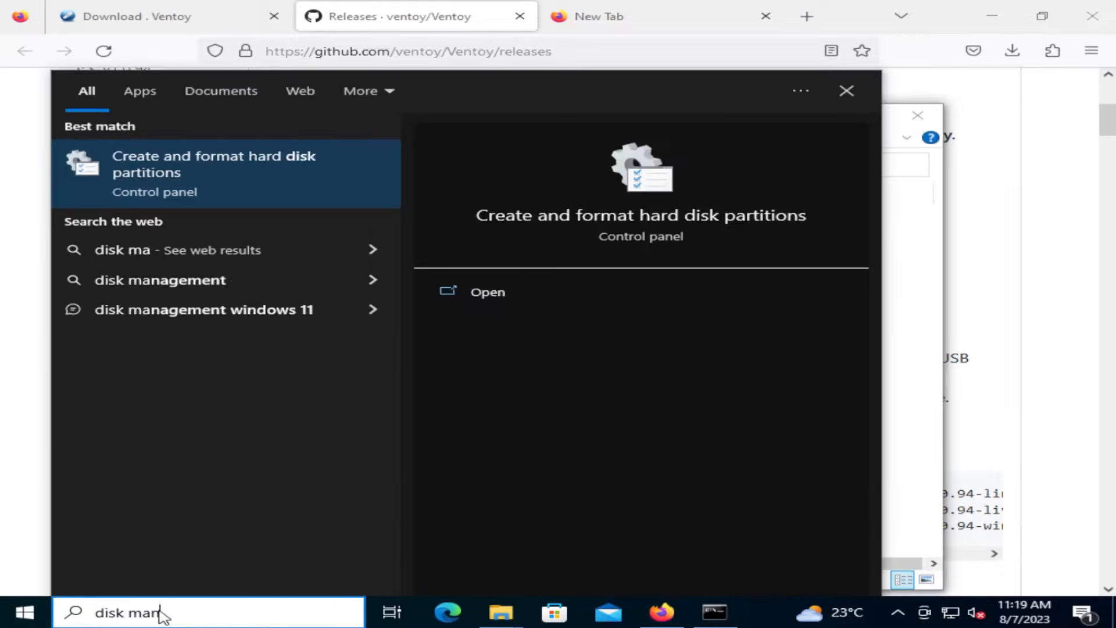
{"action": "key", "text": "Return"}
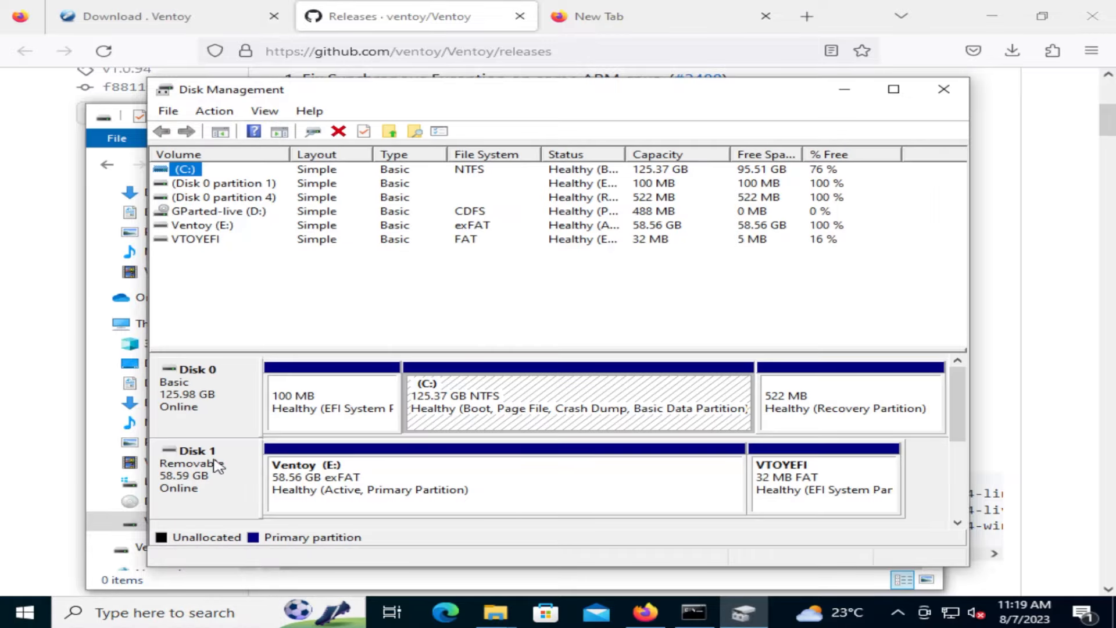
{"action": "left_click", "coordinate": [496, 487]}
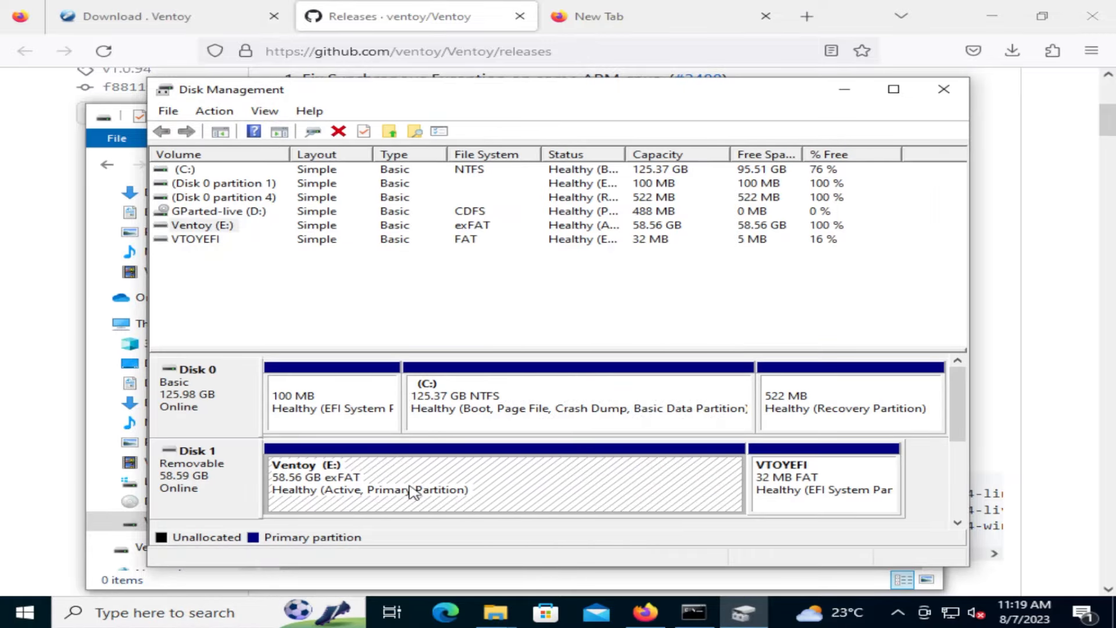
{"action": "left_click", "coordinate": [811, 501]}
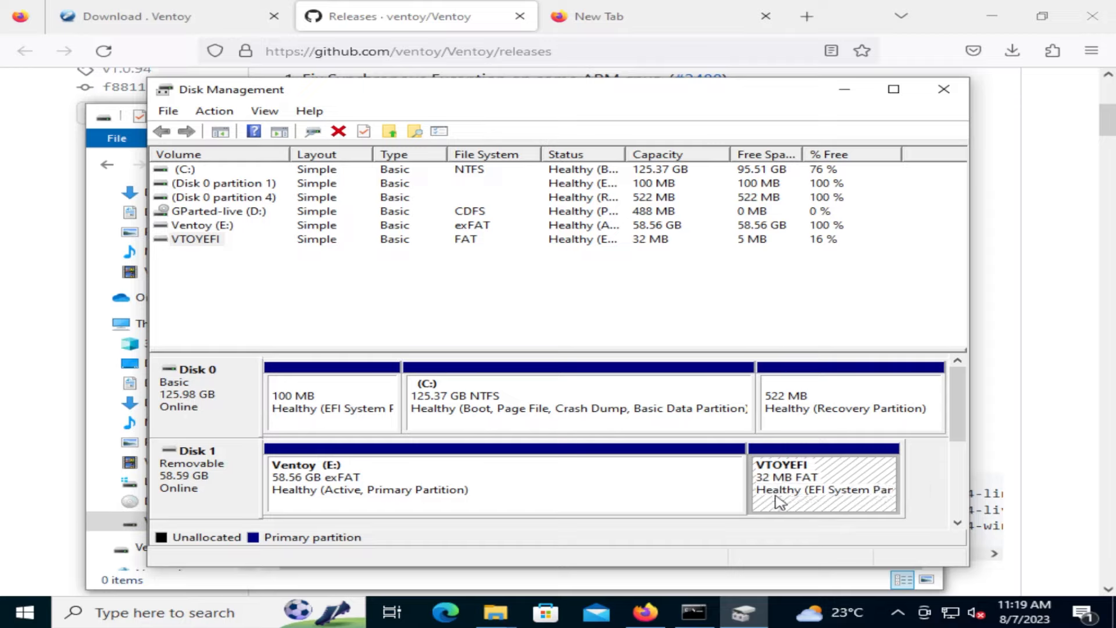
{"action": "left_click", "coordinate": [579, 493]}
{"action": "left_click", "coordinate": [849, 498]}
- In Downloads > ISOs, select the four ISO files to copy onto Ventoy (E:)
{"action": "left_click", "coordinate": [943, 89]}
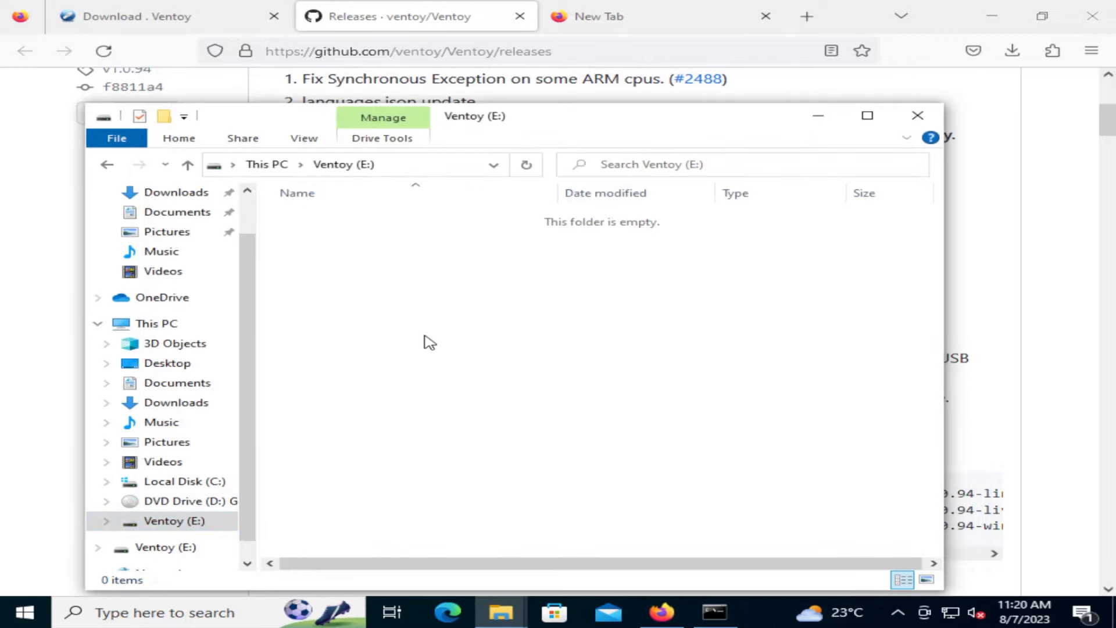
{"action": "scroll", "coordinate": [216, 286], "scroll_direction": "up", "scroll_amount": 2}
{"action": "left_click", "coordinate": [177, 244]}
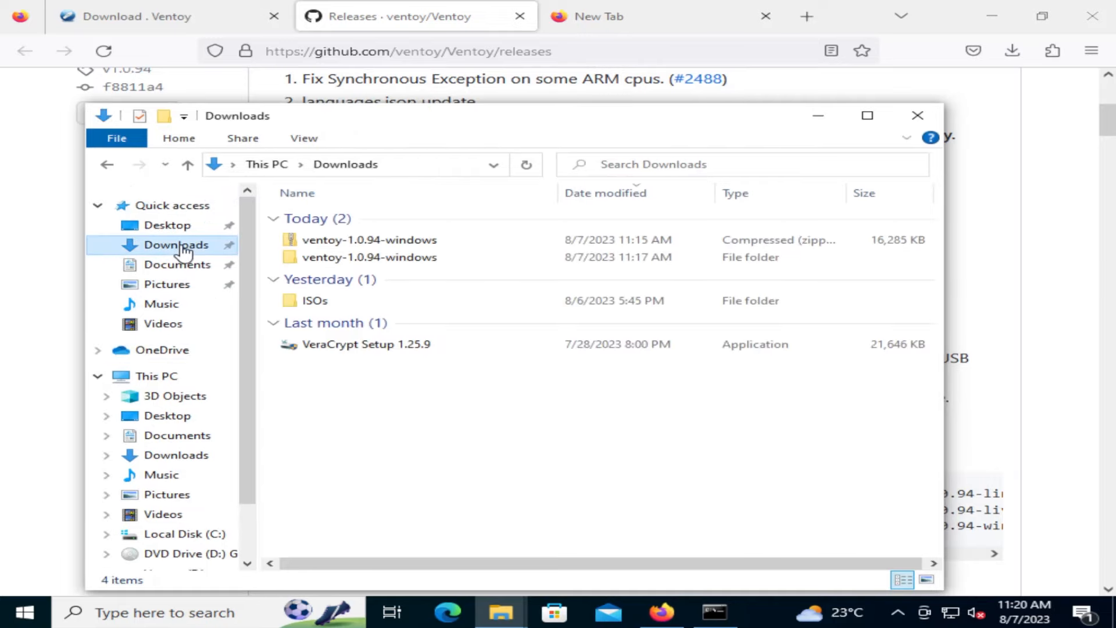
{"action": "left_click", "coordinate": [313, 302]}
{"action": "double_click", "coordinate": [312, 302]}
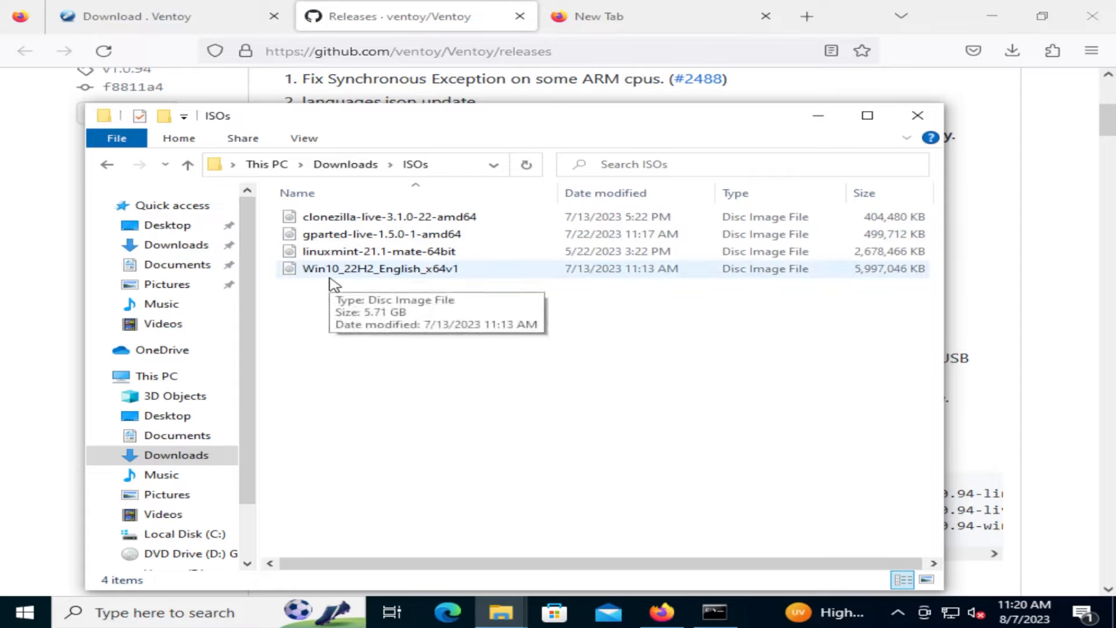
{"action": "left_click_drag", "start_coordinate": [466, 333], "coordinate": [314, 218]}
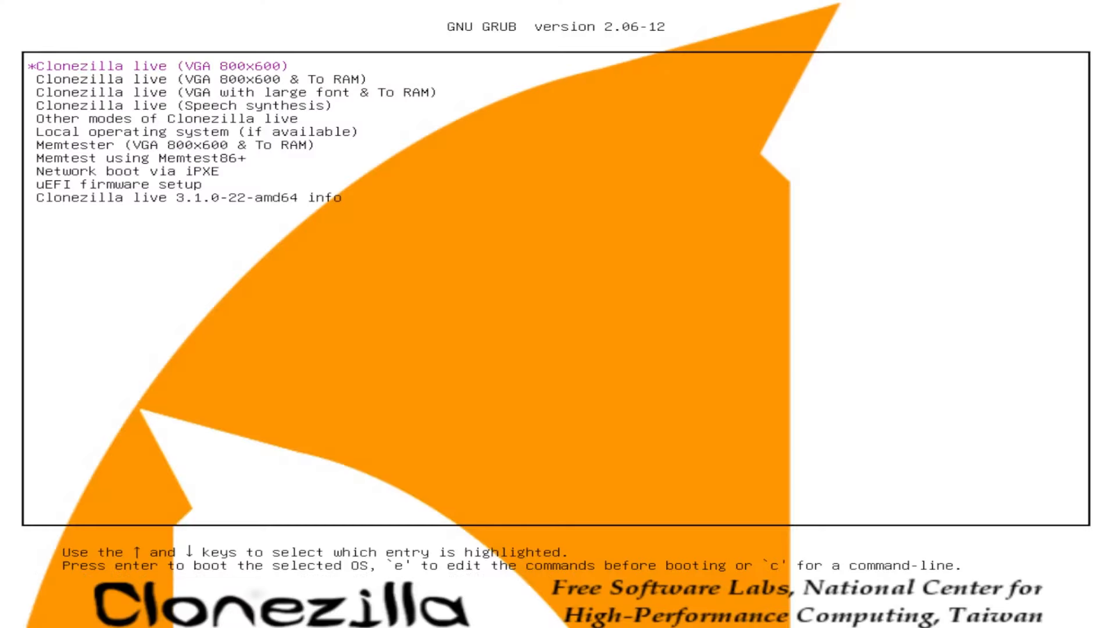
- Start the default Clonezilla live (VGA 800x600) entry from its GRUB menu
{"action": "key", "text": "Return"}
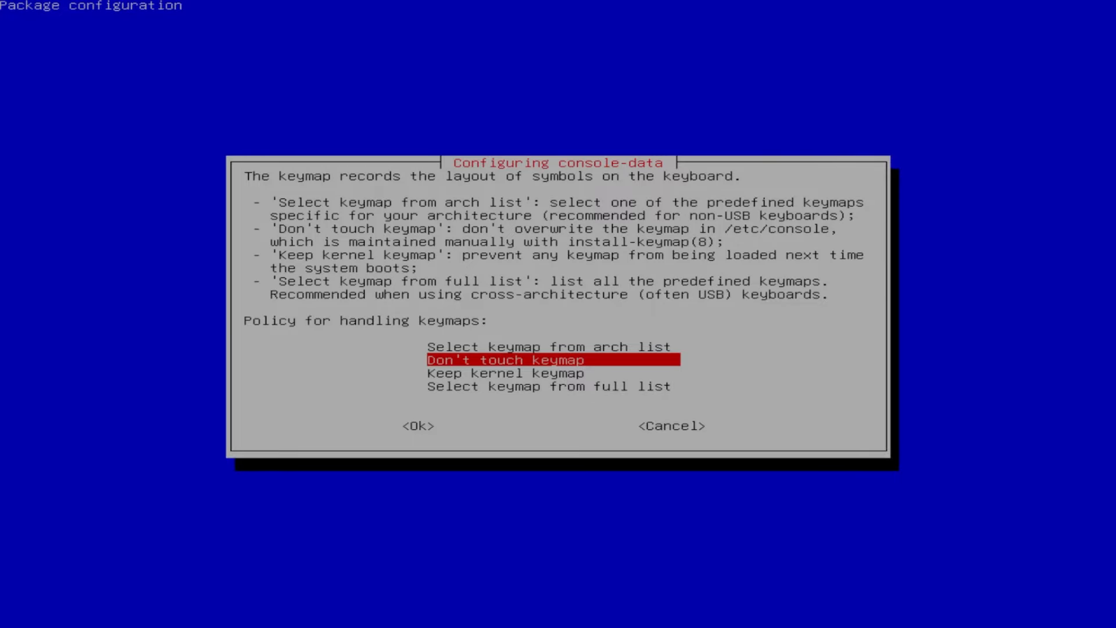
- Select linuxmint-21.1-mate-64bit.iso in the Ventoy list and boot it in normal mode
{"action": "key", "text": "Down"}
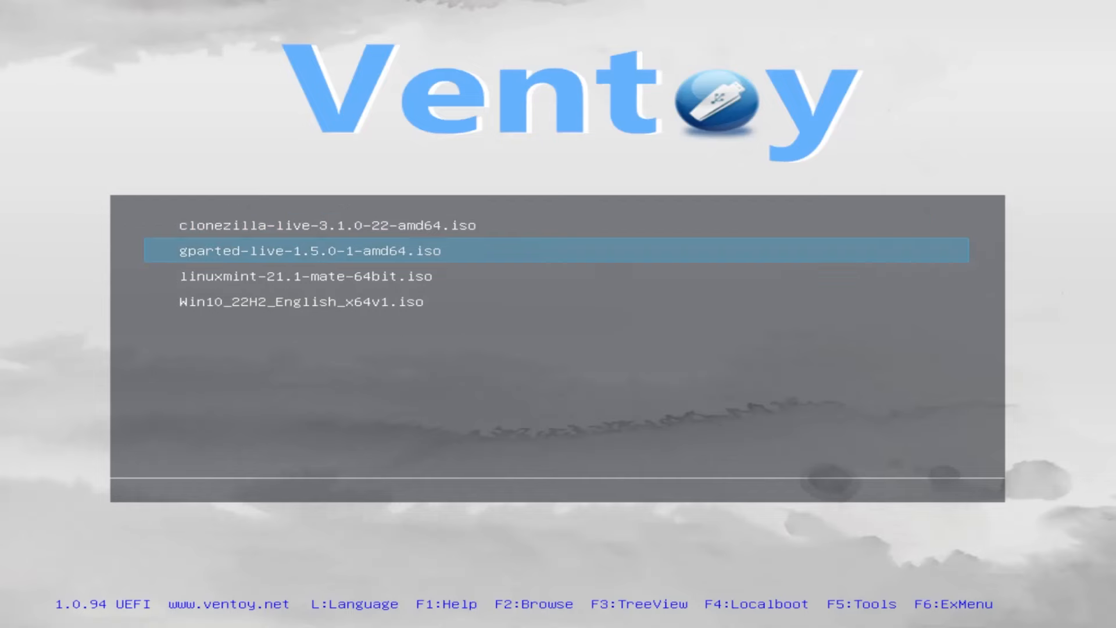
{"action": "key", "text": "Down"}
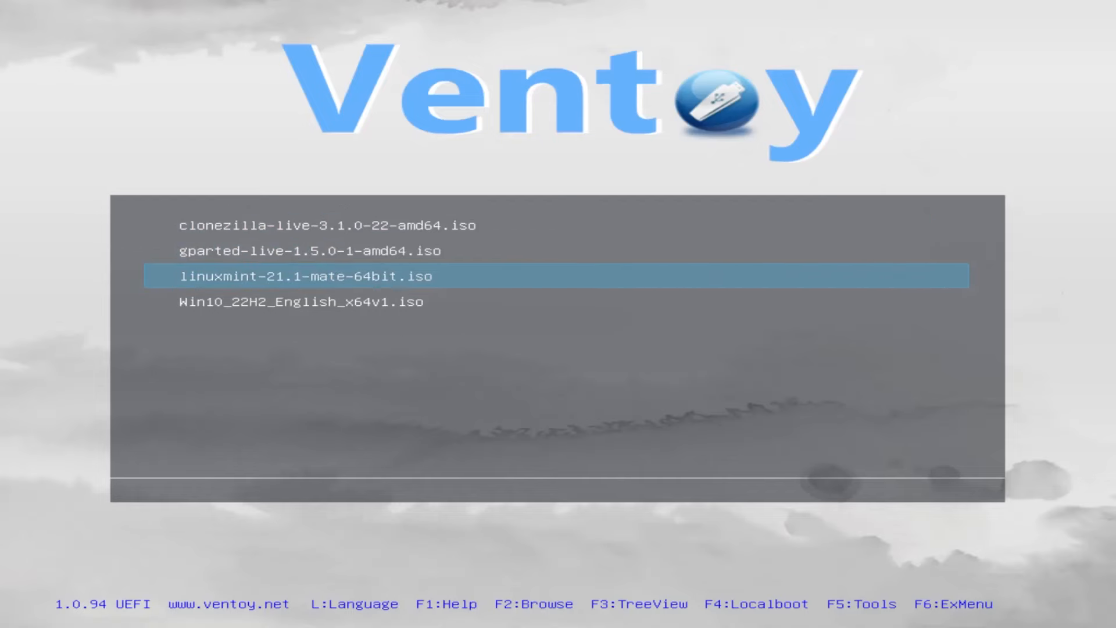
{"action": "key", "text": "Return"}
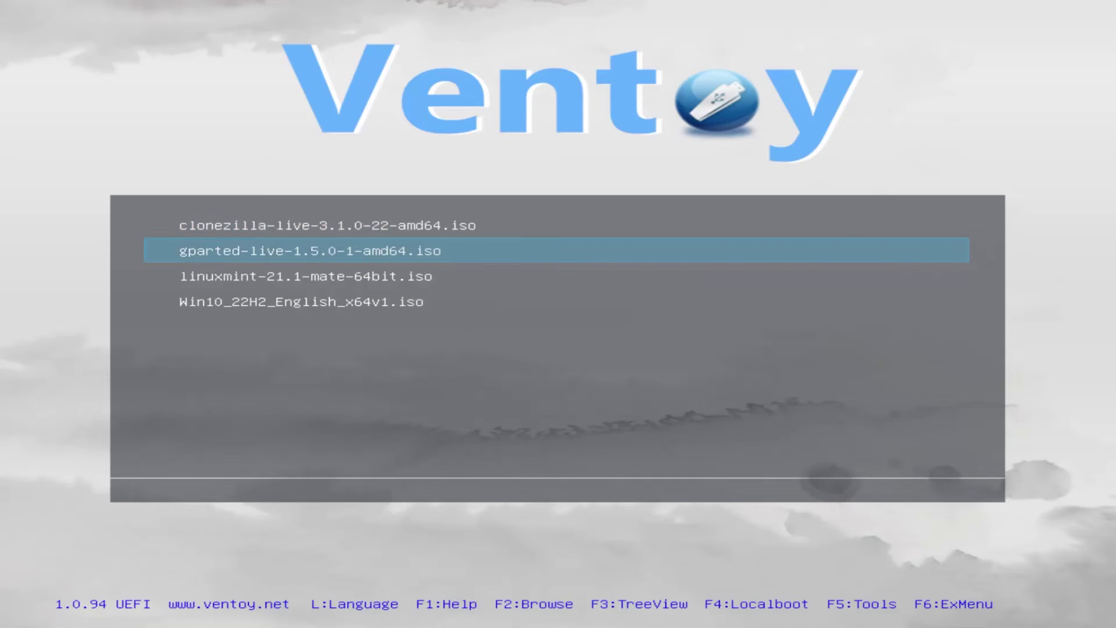
- Select Win10_22H2_English_x64v1.iso in the Ventoy list and bring up its boot-mode options
{"action": "key", "text": "Down"}
{"action": "key", "text": "Down"}
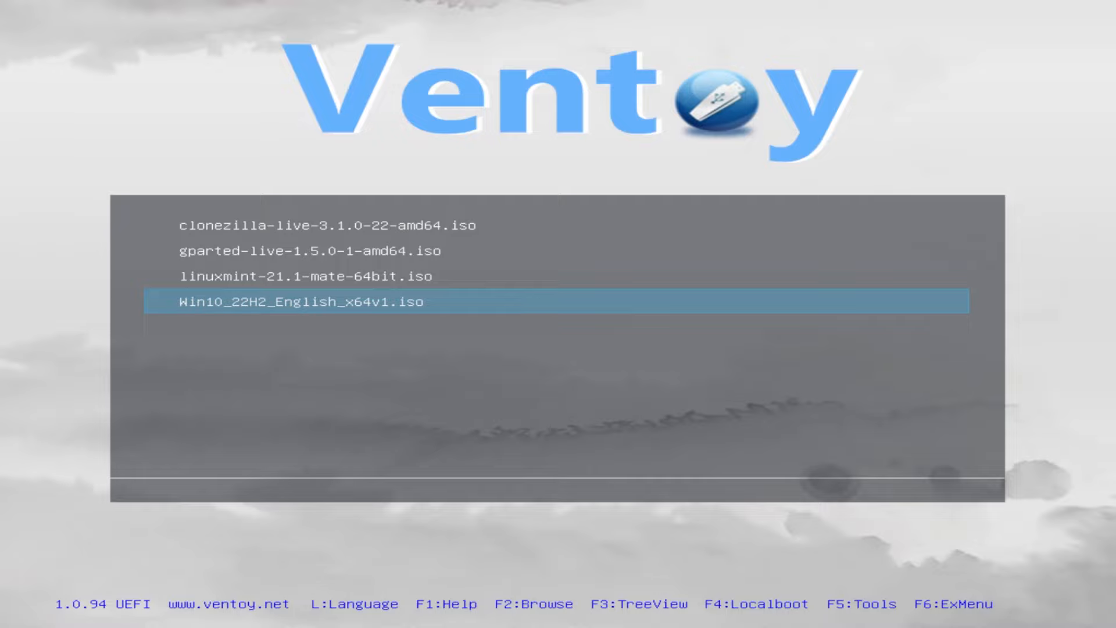
{"action": "key", "text": "Return"}
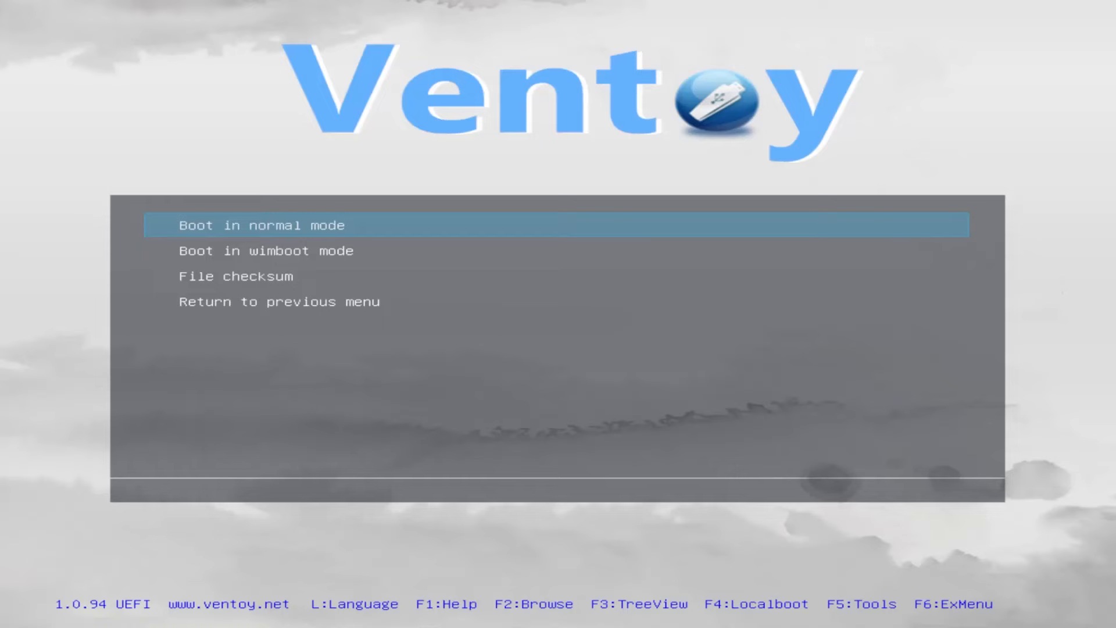